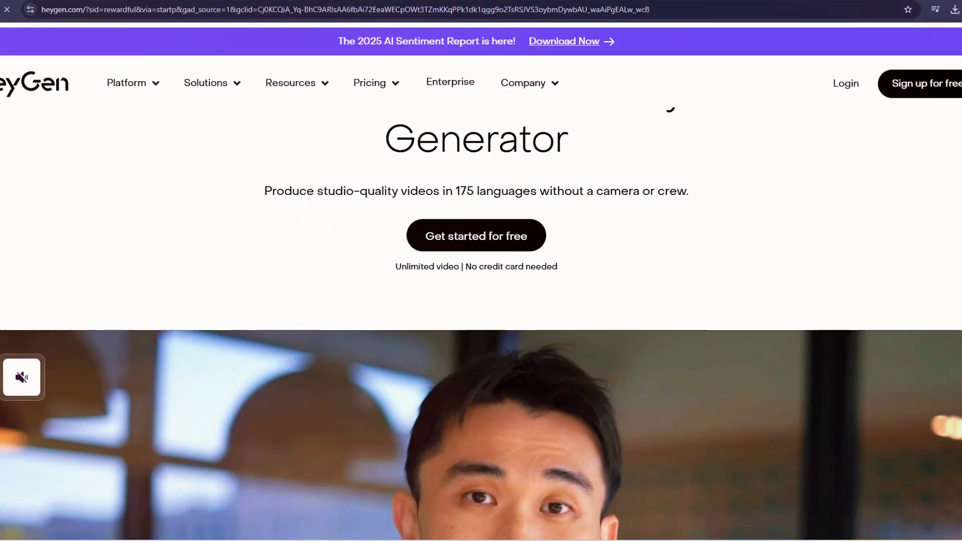
# Look through the HeyGen homepage sections and examine the pricing plans.
pyautogui.scroll(-4, 481, 320)
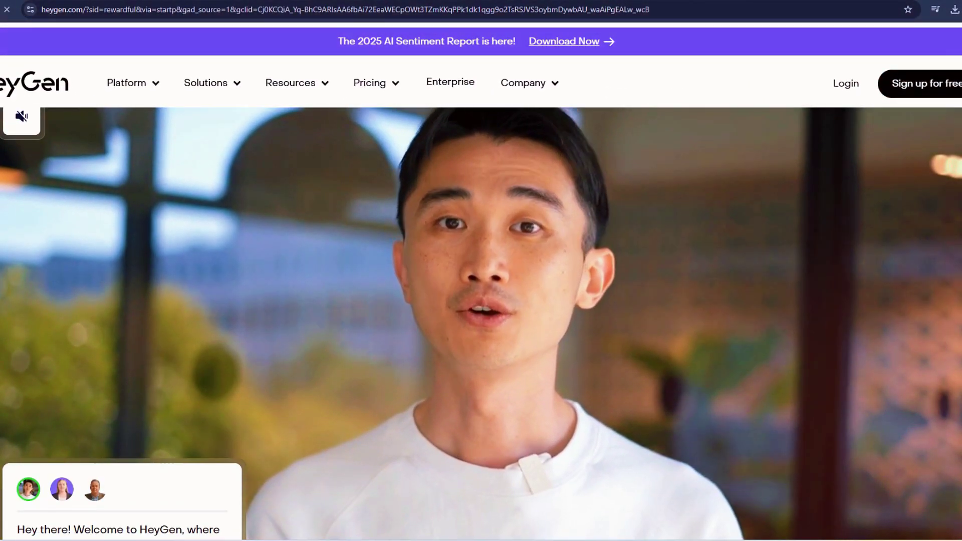
pyautogui.scroll(-12, 481, 321)
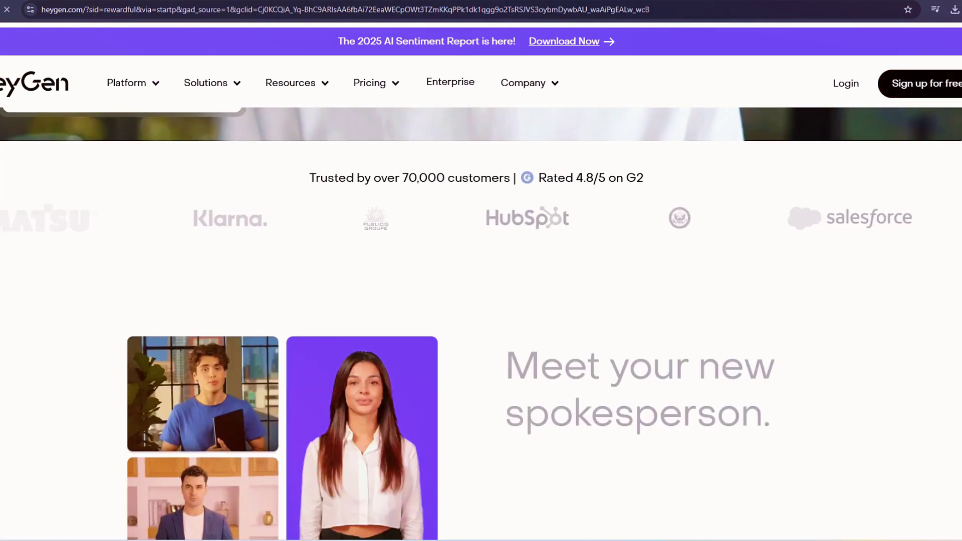
pyautogui.scroll(-7, 481, 321)
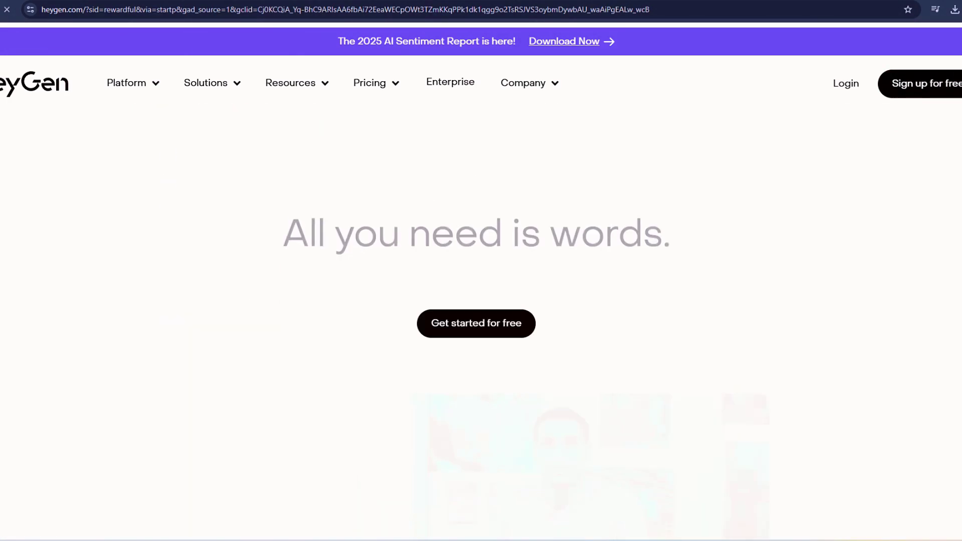
pyautogui.scroll(-14, 481, 320)
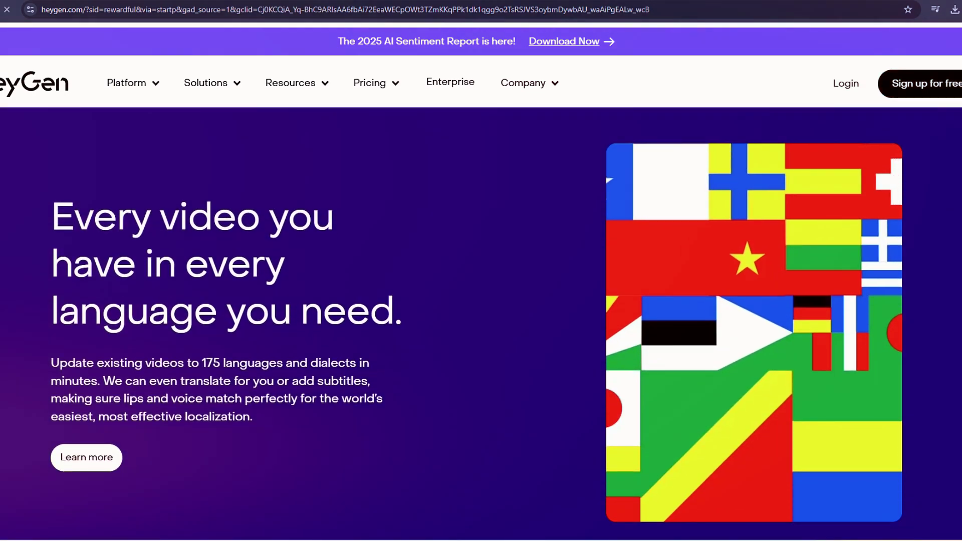
pyautogui.scroll(-19, 482, 321)
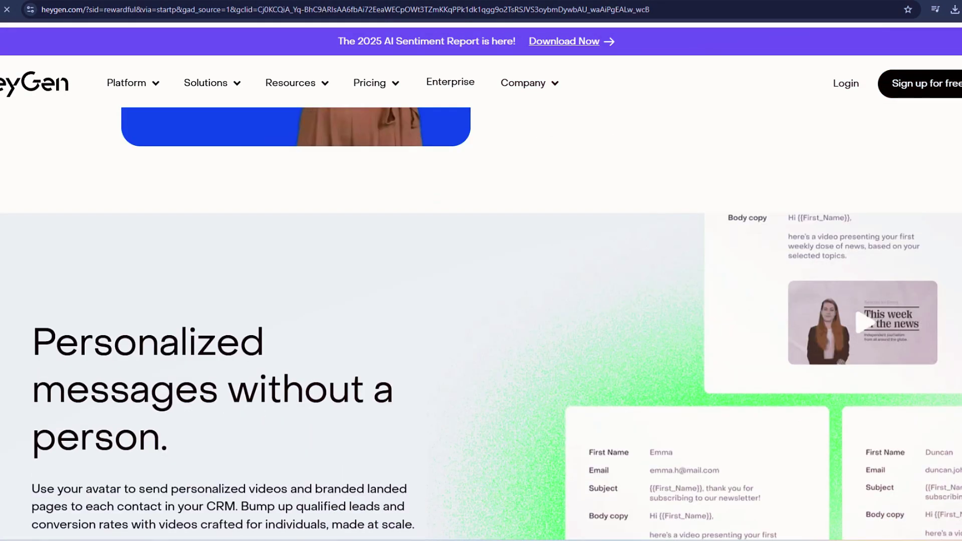
pyautogui.scroll(-20, 481, 321)
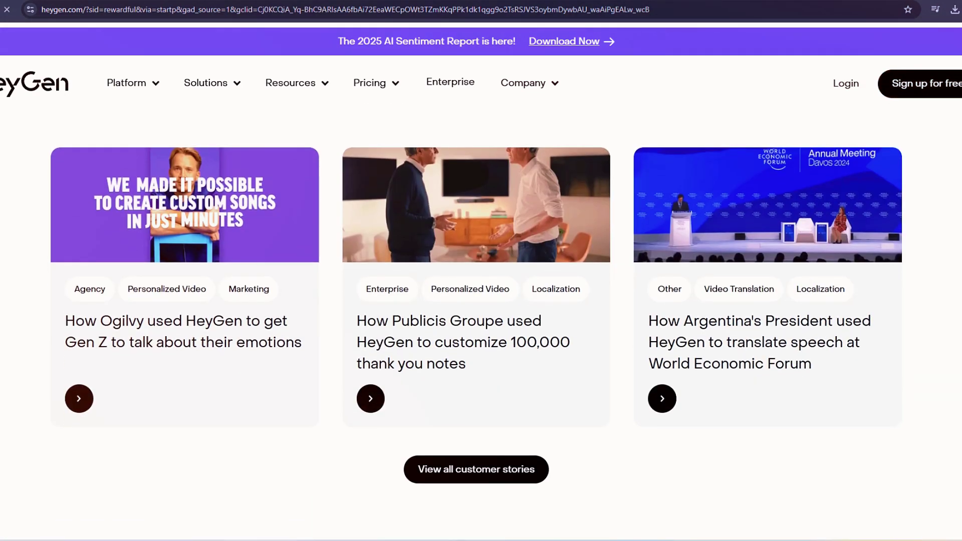
pyautogui.scroll(-9, 481, 321)
pyautogui.scroll(-10, 481, 321)
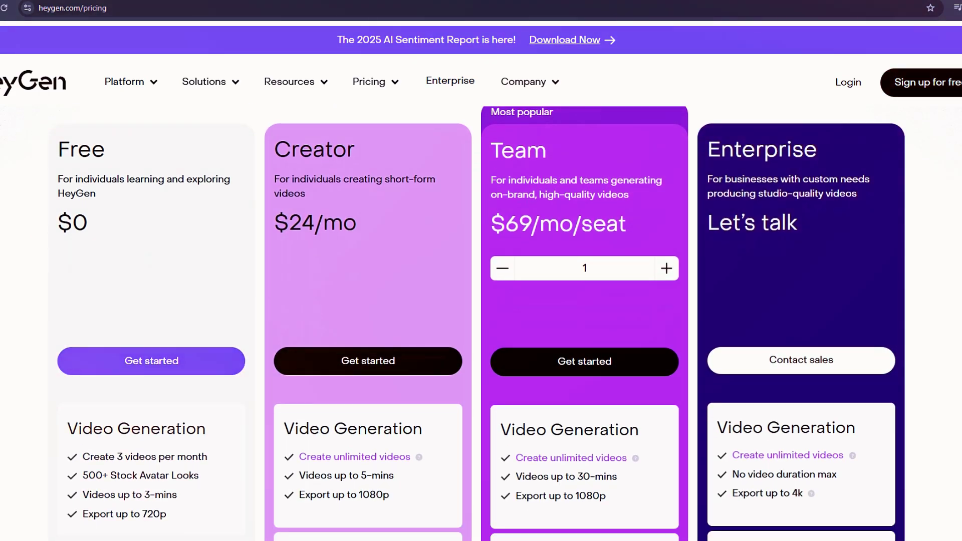
pyautogui.scroll(-4, 481, 321)
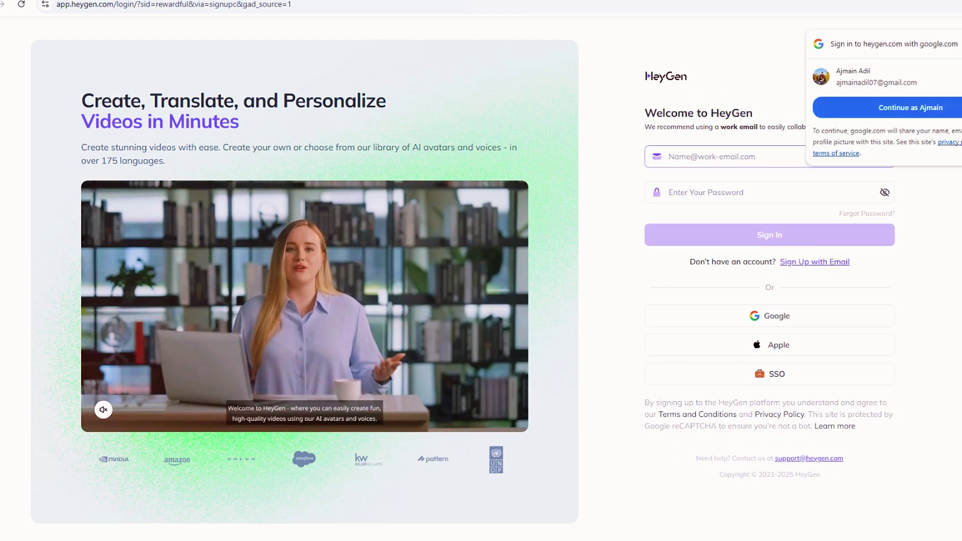
# Sign in to HeyGen with the existing Google account and approve the sign-in.
pyautogui.click(770, 316)
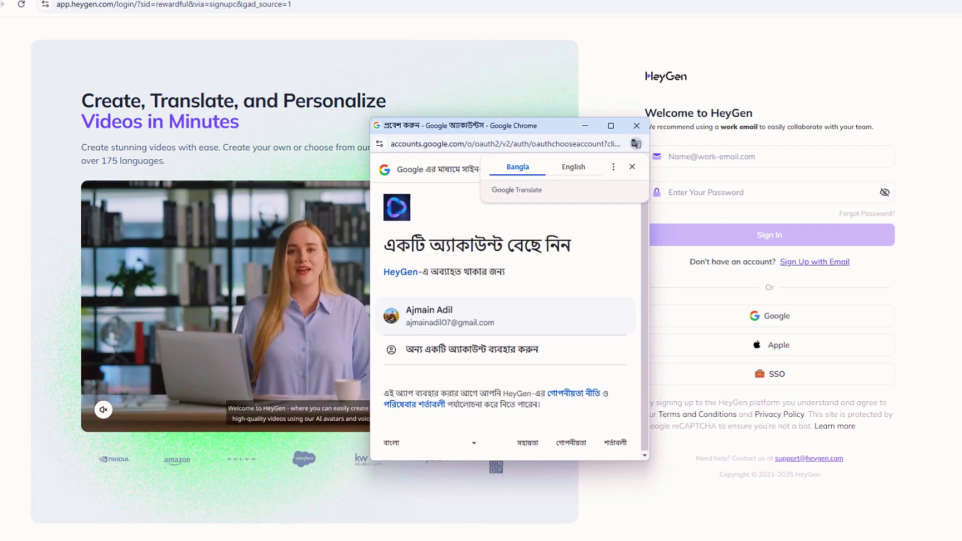
pyautogui.click(505, 316)
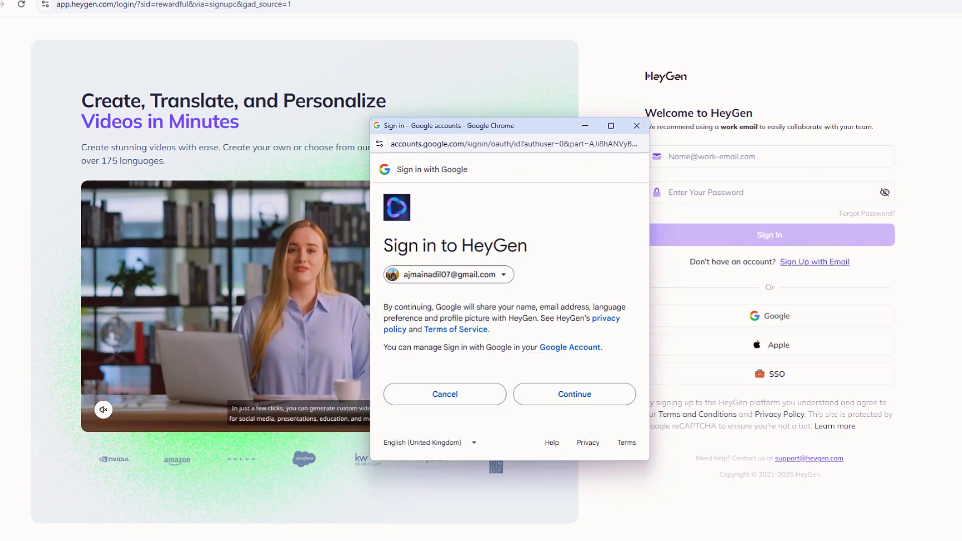
pyautogui.click(574, 394)
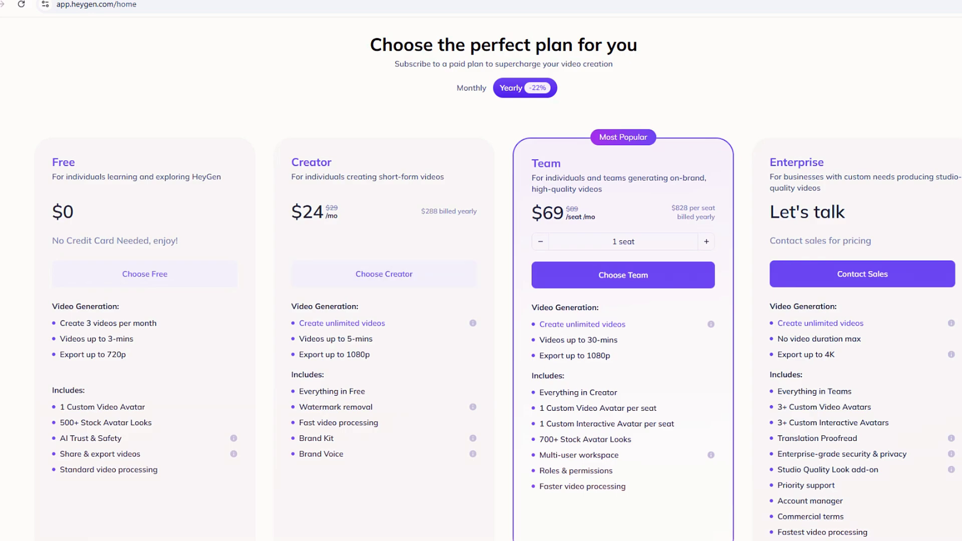
# Choose the Free plan and complete the onboarding questions with English (Default) and the role "Corporate teammate creating internal videos".
pyautogui.click(145, 274)
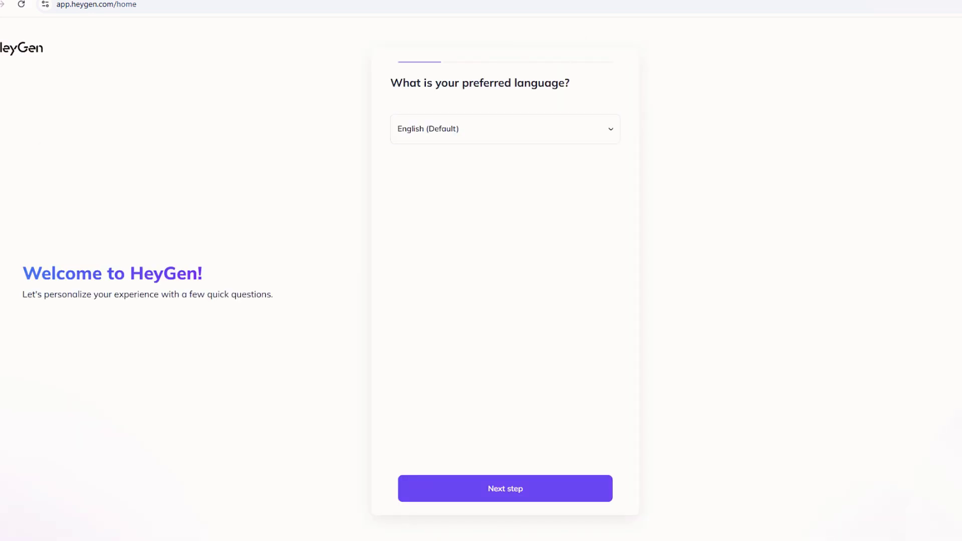
pyautogui.click(505, 489)
pyautogui.click(446, 242)
pyautogui.click(505, 453)
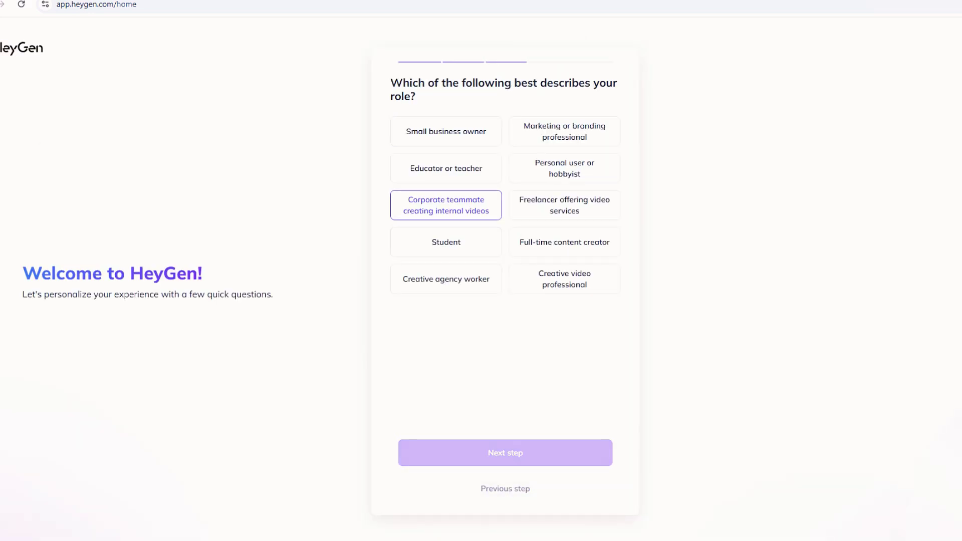
pyautogui.click(446, 206)
pyautogui.click(505, 453)
pyautogui.press('Return')
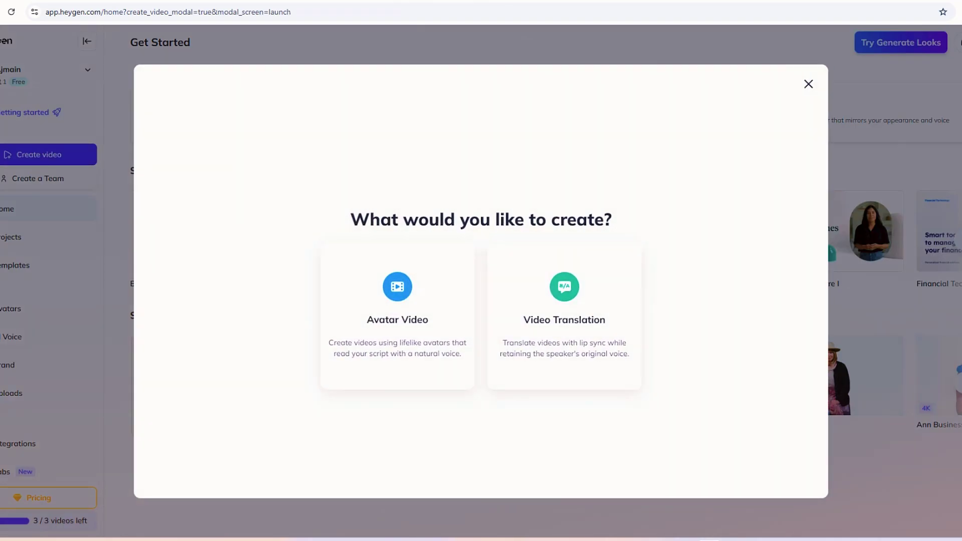
# Start a landscape avatar video and go through the editor's introductory tips to the end.
pyautogui.click(398, 317)
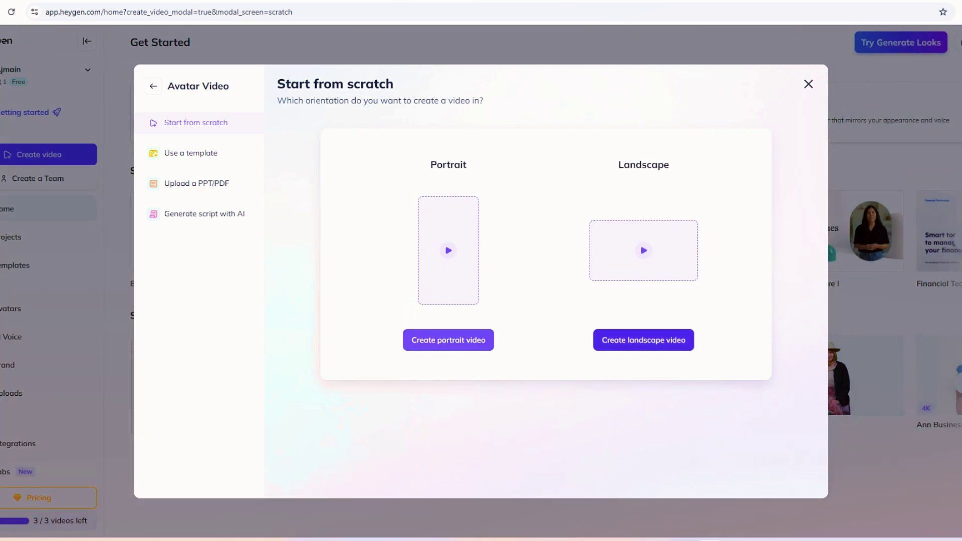
pyautogui.click(643, 340)
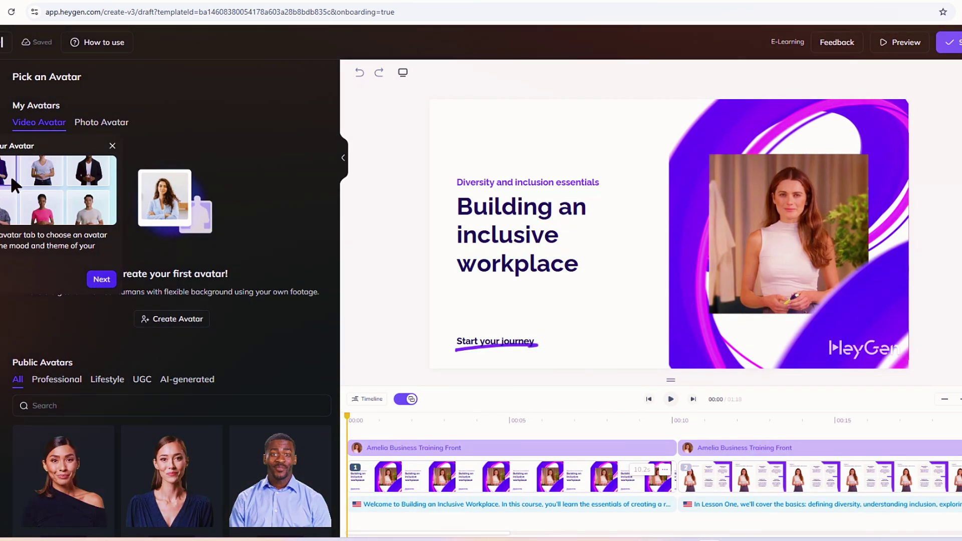
pyautogui.click(101, 279)
pyautogui.click(101, 318)
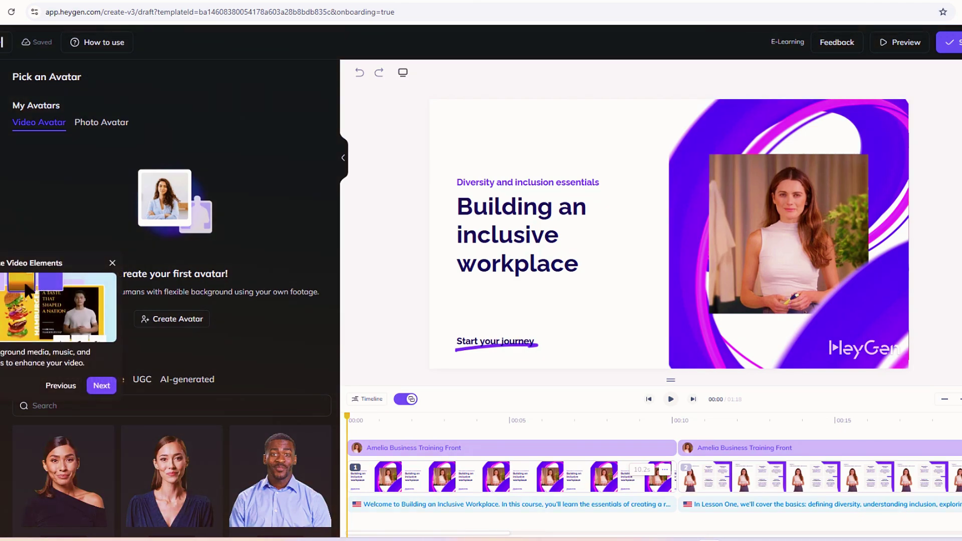
pyautogui.click(102, 386)
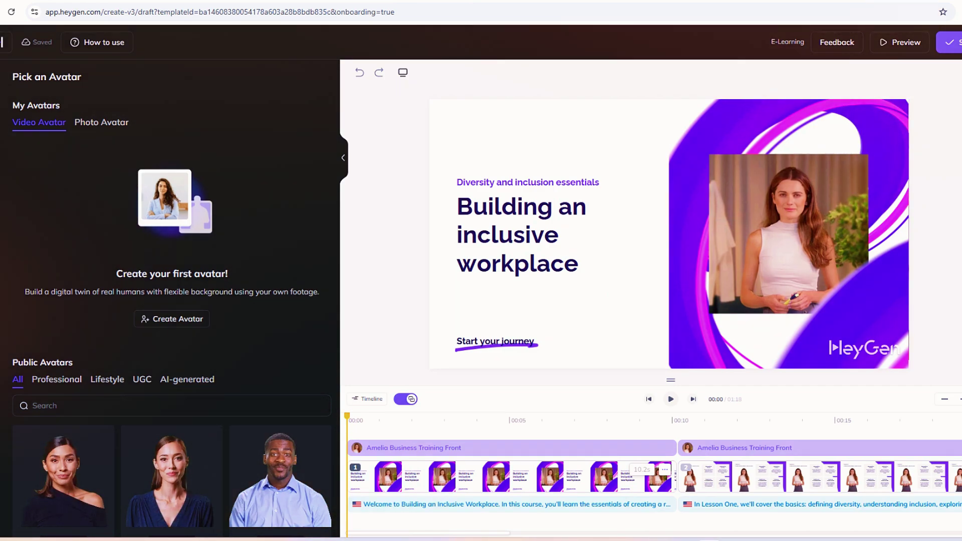
# Browse the public avatars and replace the first scene's presenter with the Conrad House Front look.
pyautogui.click(101, 122)
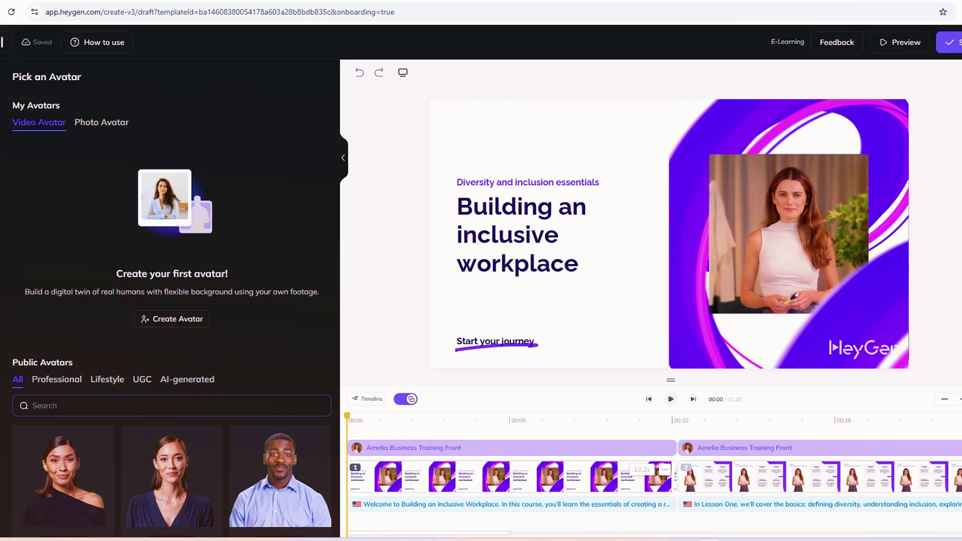
pyautogui.scroll(-5, 172, 301)
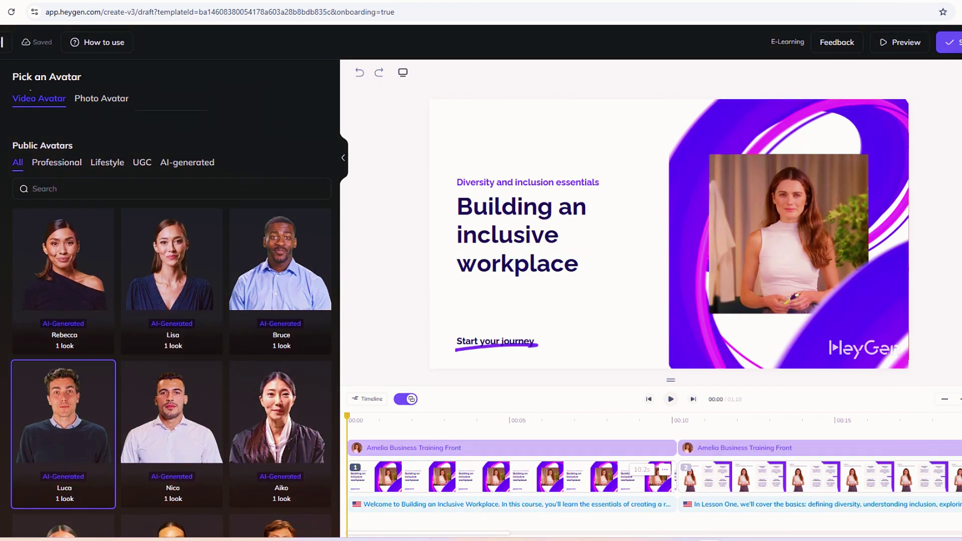
pyautogui.scroll(-4, 64, 401)
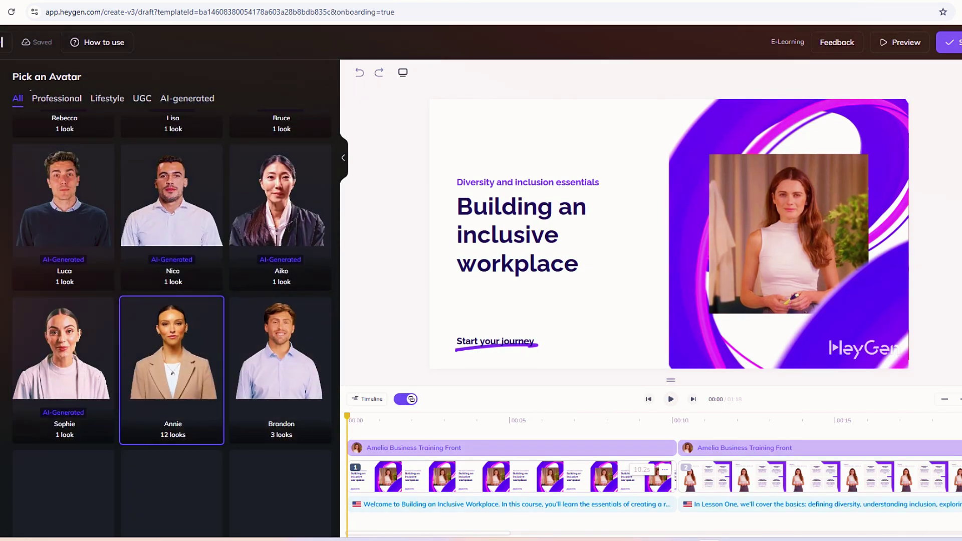
pyautogui.scroll(-1, 173, 323)
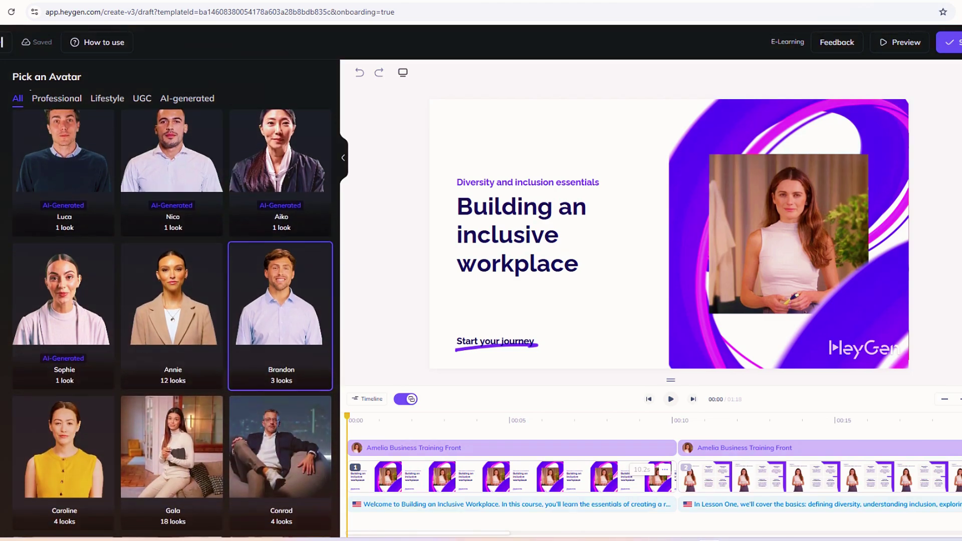
pyautogui.click(281, 461)
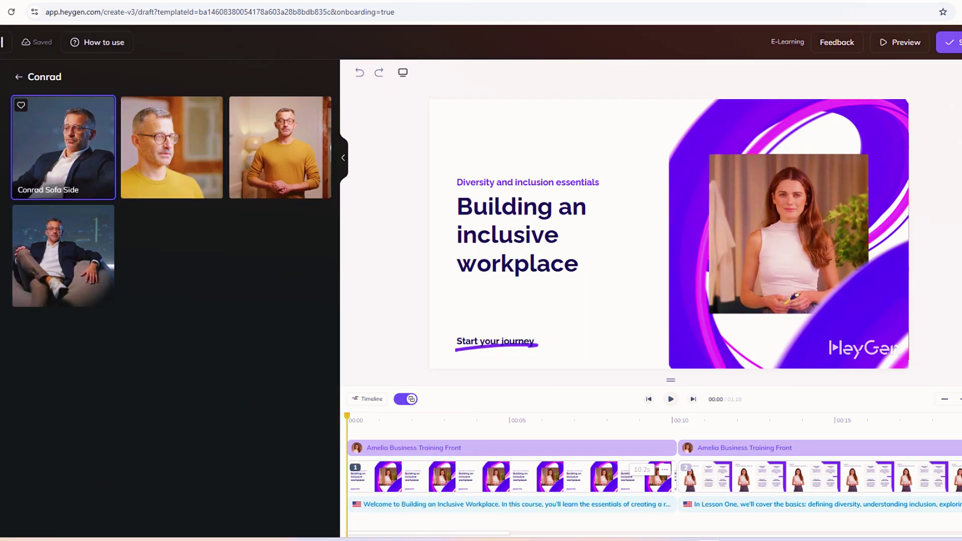
pyautogui.click(72, 143)
pyautogui.click(283, 144)
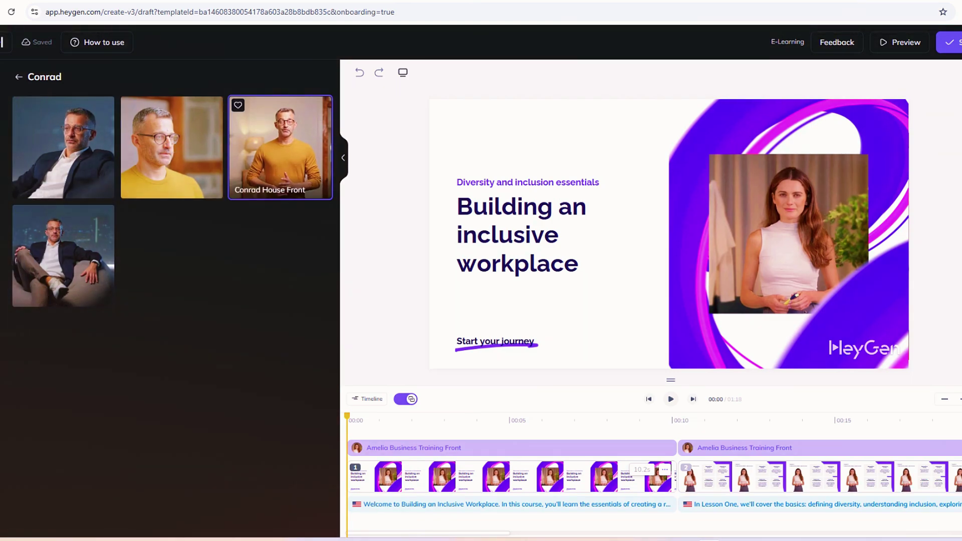
pyautogui.click(622, 311)
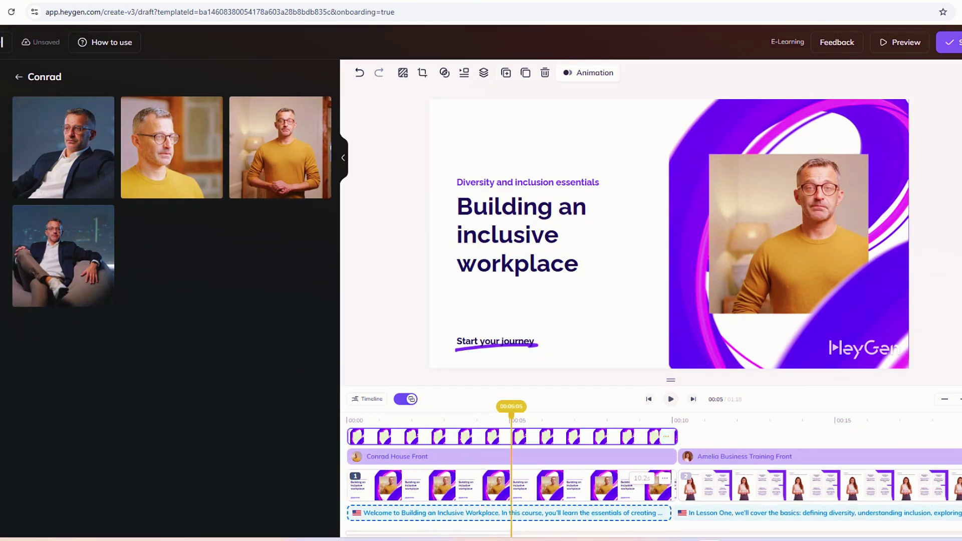
# Compare the first two scenes in the timeline and expand the first scene's element layers.
pyautogui.click(541, 484)
pyautogui.click(714, 478)
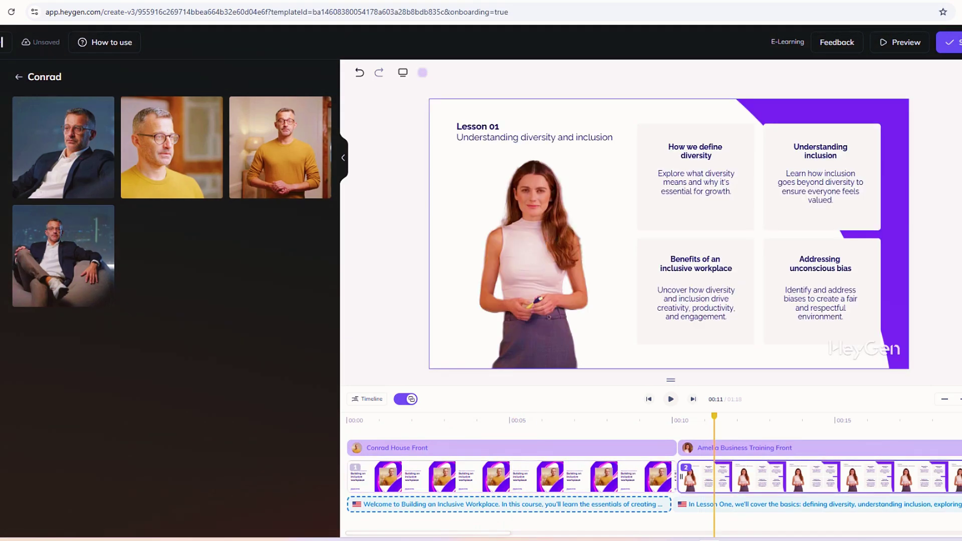
pyautogui.click(655, 478)
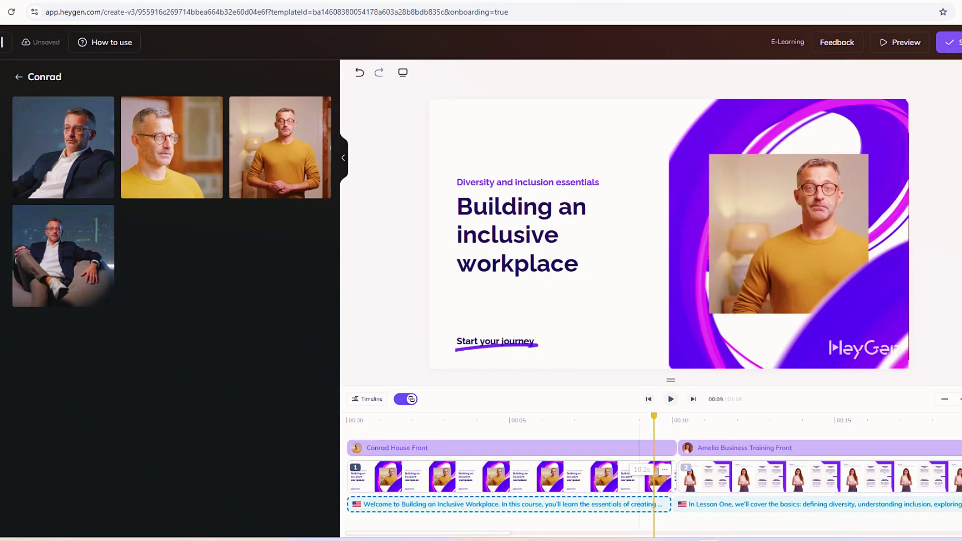
pyautogui.click(638, 478)
pyautogui.doubleClick(605, 480)
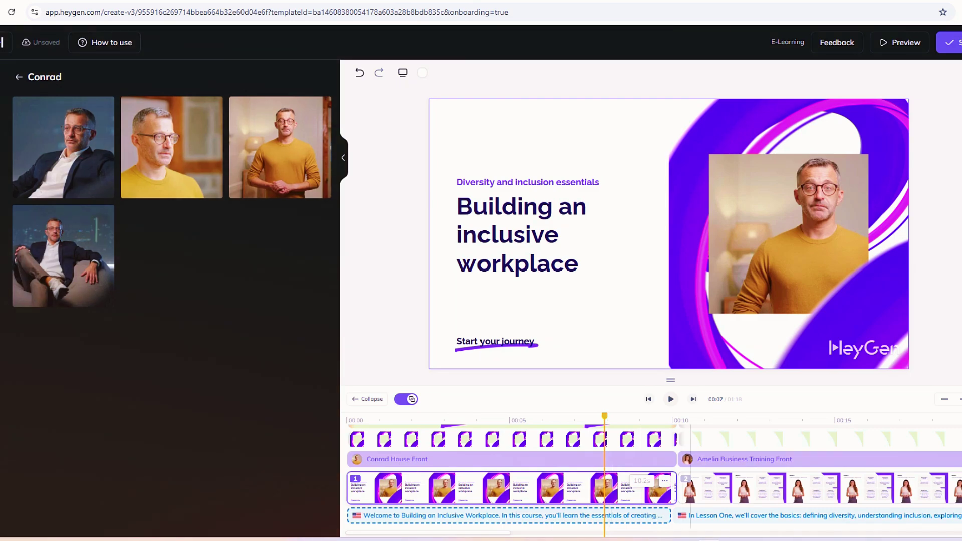
# Reposition the purple graphic and the presenter's picture slightly further right in the opening scene.
pyautogui.moveTo(788, 245); pyautogui.dragTo(800, 103)
pyautogui.moveTo(681, 244); pyautogui.dragTo(674, 381)
pyautogui.moveTo(792, 245); pyautogui.dragTo(708, 220)
pyautogui.moveTo(590, 255); pyautogui.dragTo(684, 276)
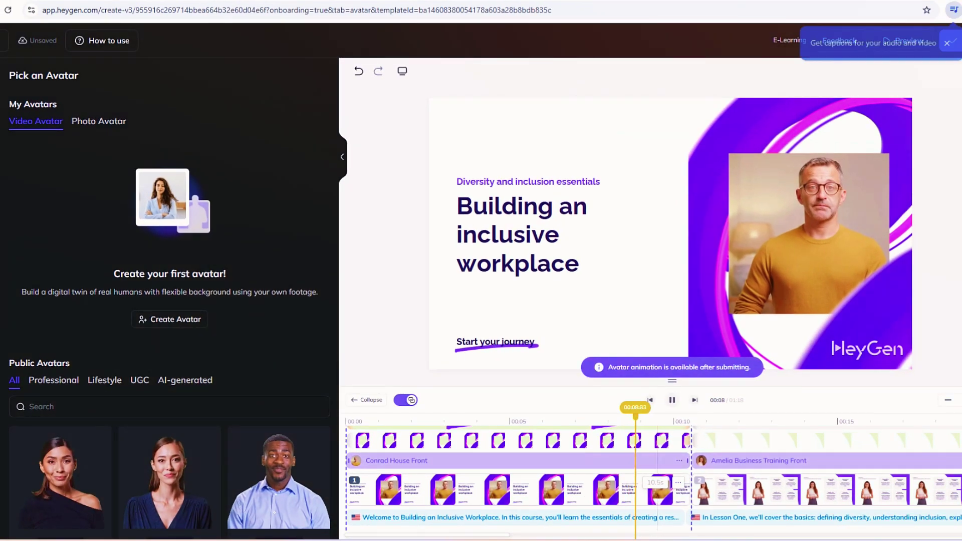
# Select the second scene's and the first scene's avatar clips in the timeline to inspect them on the canvas.
pyautogui.click(726, 461)
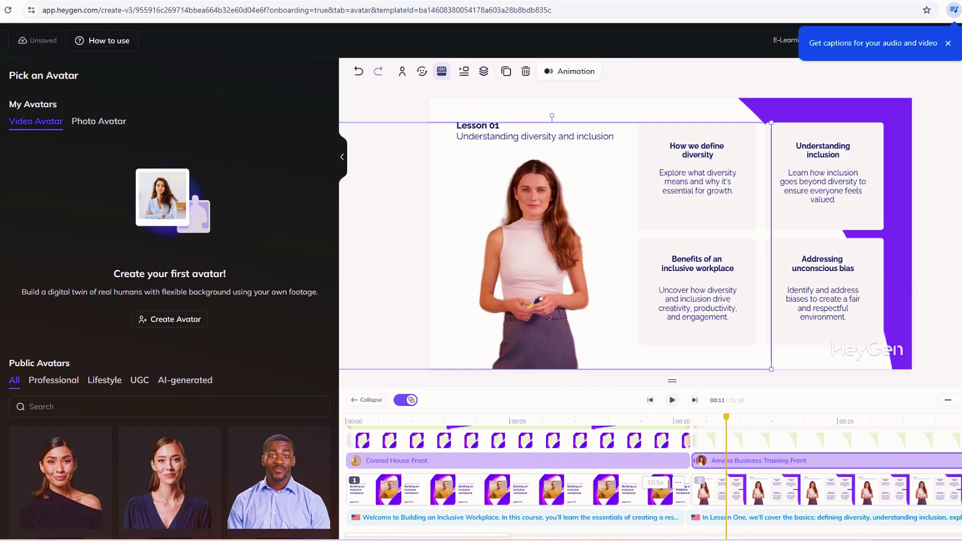
pyautogui.click(644, 460)
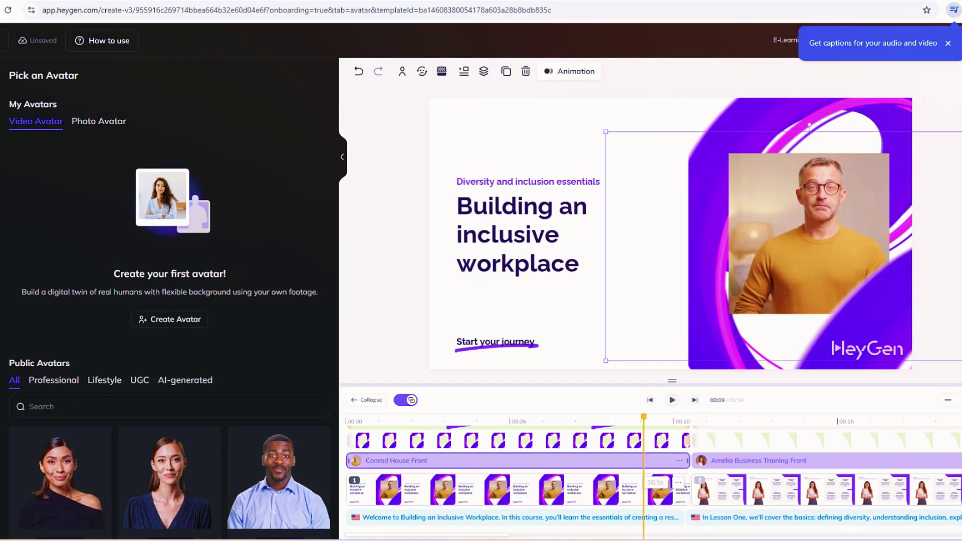
pyautogui.scroll(3, 601, 502)
pyautogui.scroll(-3, 602, 516)
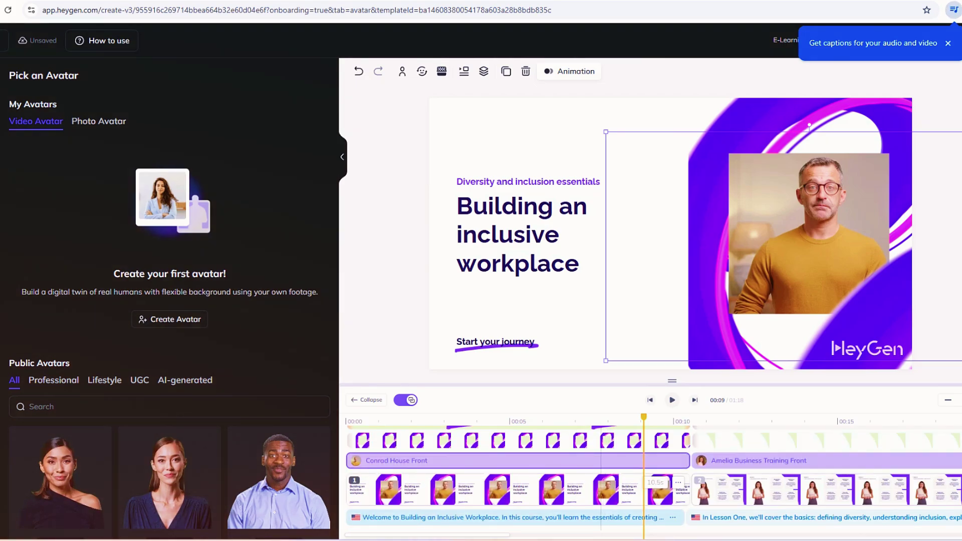
# Open the first scene's script, read through the paragraphs, and go to the Lesson One script of the second scene.
pyautogui.click(601, 517)
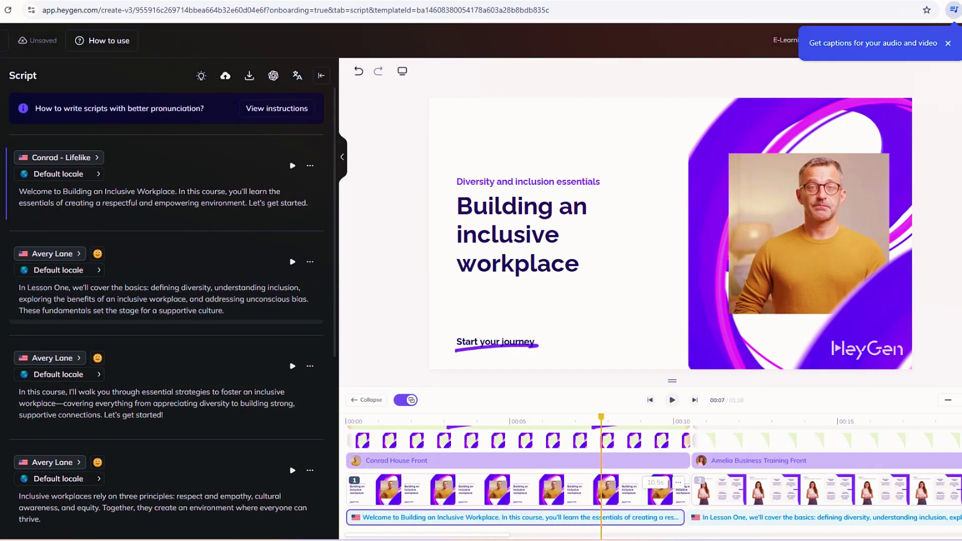
pyautogui.scroll(-6, 171, 350)
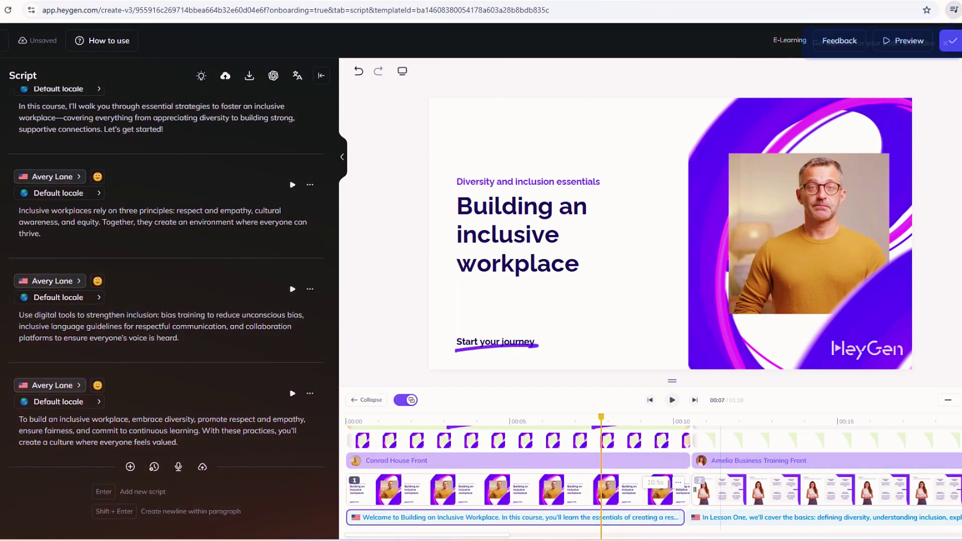
pyautogui.click(792, 518)
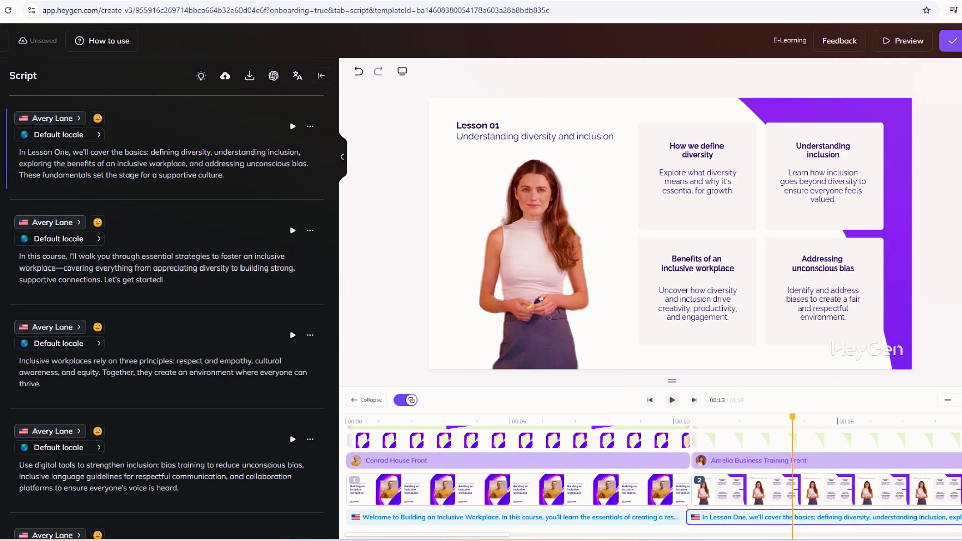
# Play the Lesson 01 scene in the timeline and return to the opening scene.
pyautogui.scroll(5, 629, 479)
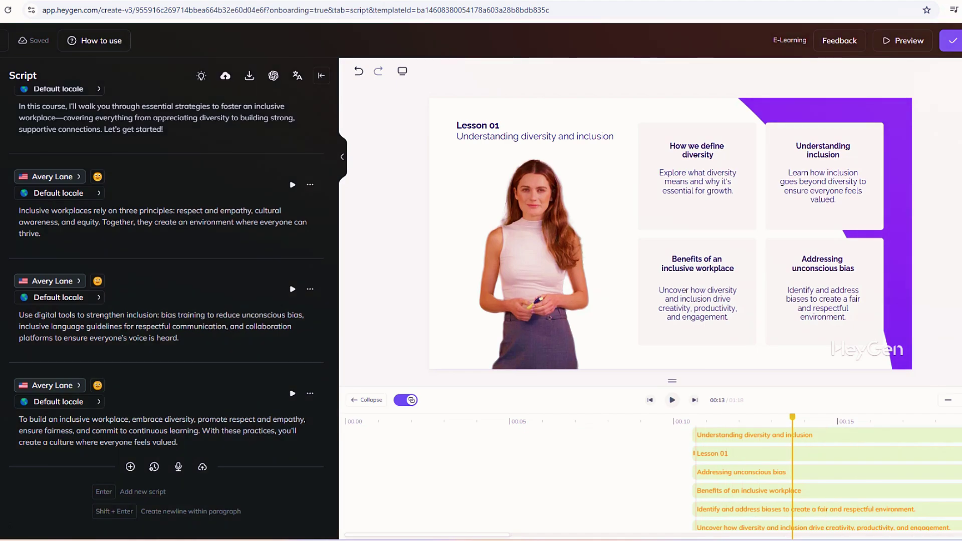
pyautogui.click(672, 400)
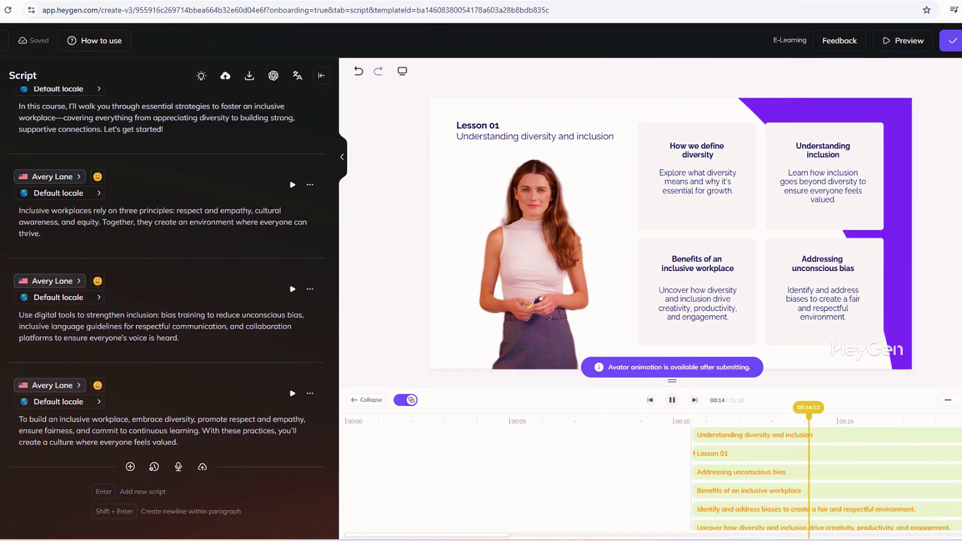
pyautogui.click(705, 472)
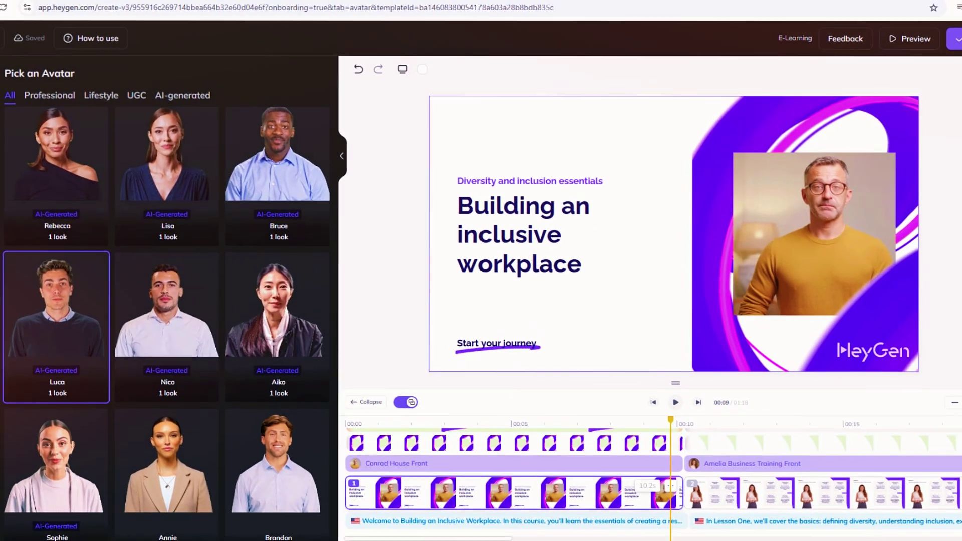
# Look at the public avatar Sophie, the template library, and the personal Video Avatar and Photo Avatar sections.
pyautogui.scroll(-2, 163, 261)
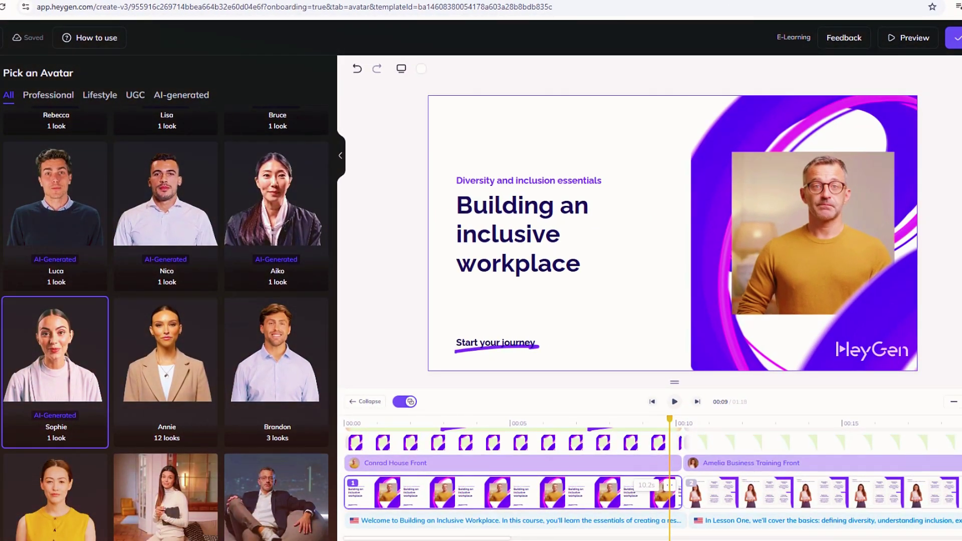
pyautogui.click(55, 372)
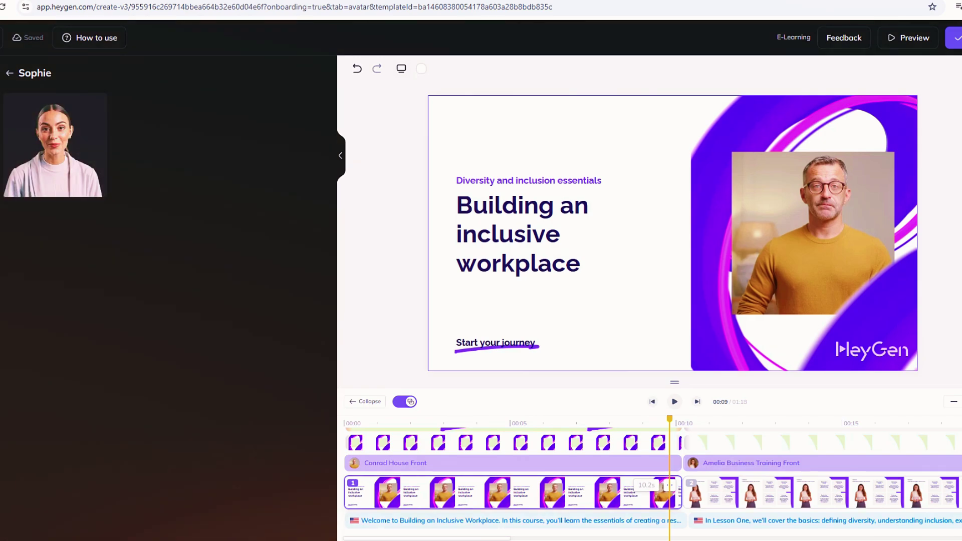
pyautogui.click(0, 75)
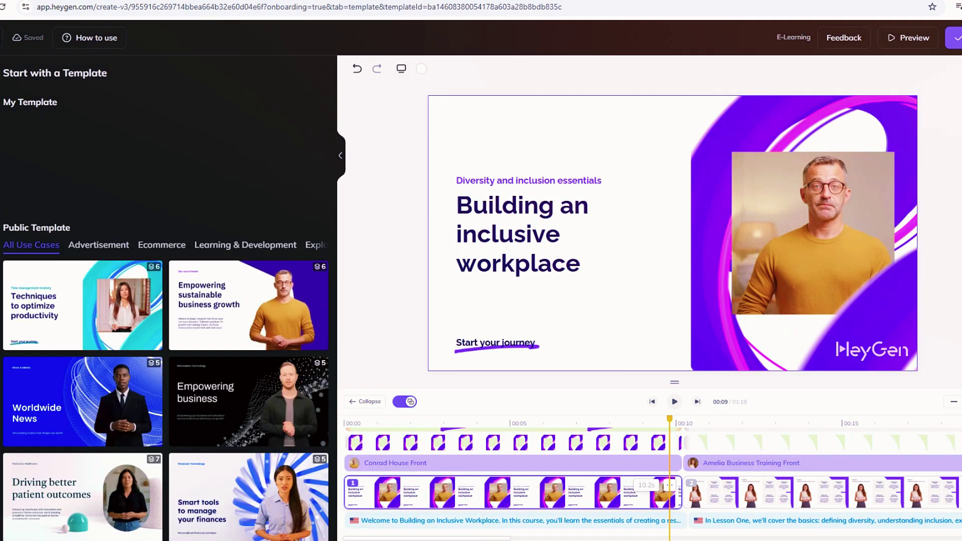
pyautogui.click(0, 113)
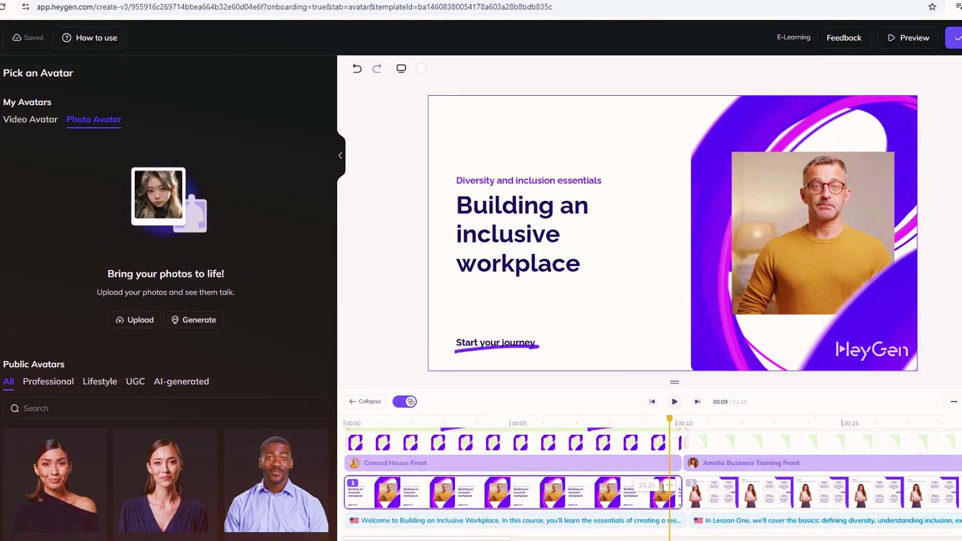
pyautogui.click(31, 120)
pyautogui.click(93, 119)
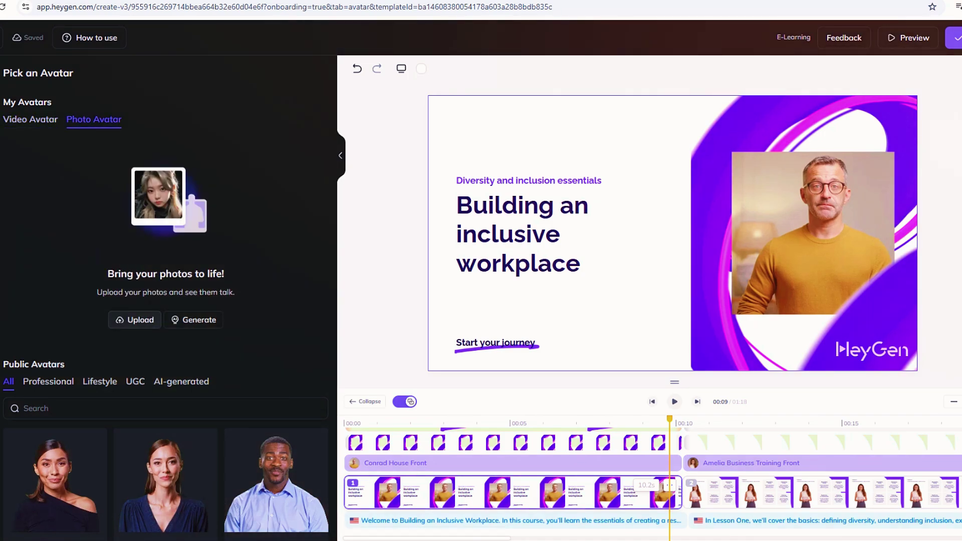
# Upload a personal photo from the computer for a new photo avatar and continue past the upload review.
pyautogui.click(134, 320)
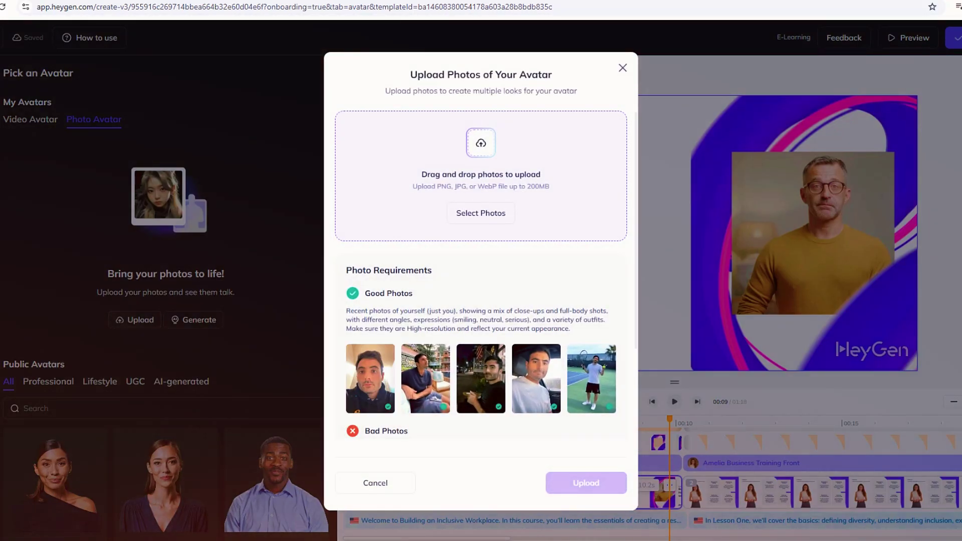
pyautogui.click(481, 213)
pyautogui.click(245, 240)
pyautogui.doubleClick(354, 131)
pyautogui.click(355, 136)
pyautogui.doubleClick(355, 135)
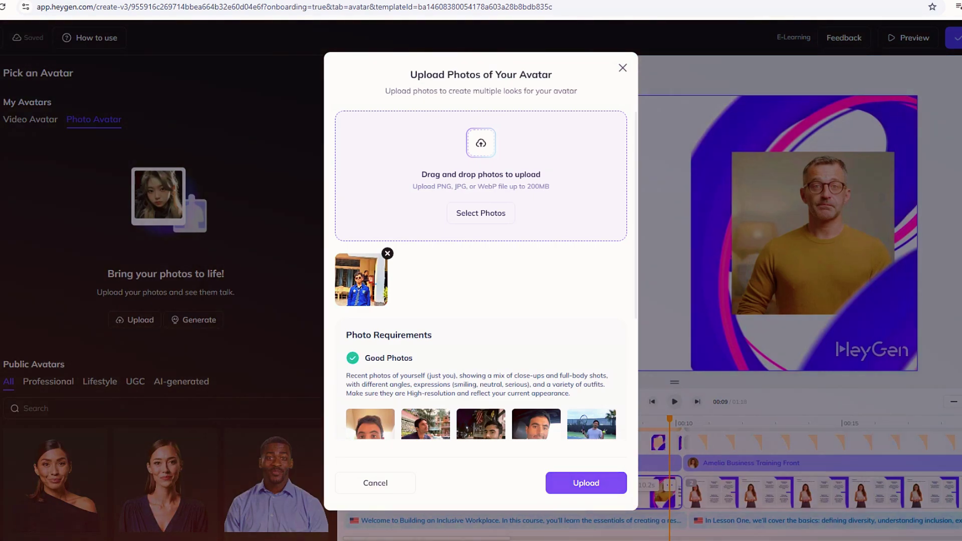
pyautogui.click(586, 482)
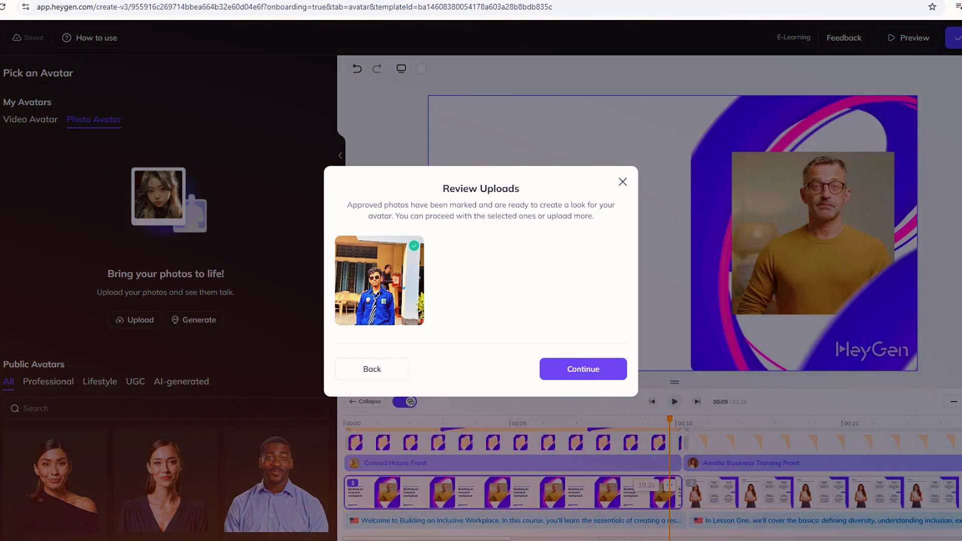
pyautogui.click(583, 368)
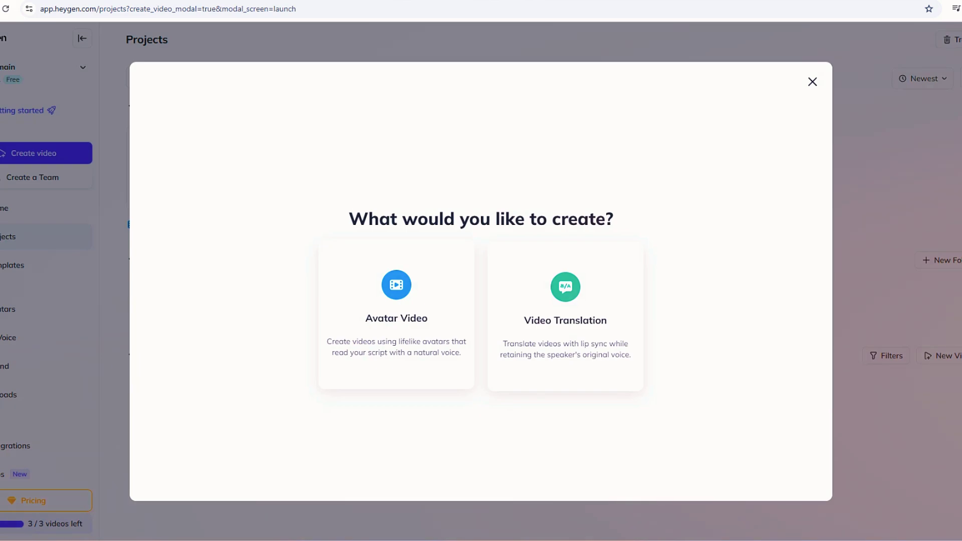
# Create a landscape avatar video from scratch and add the public avatar Lisa to its scene.
pyautogui.click(396, 315)
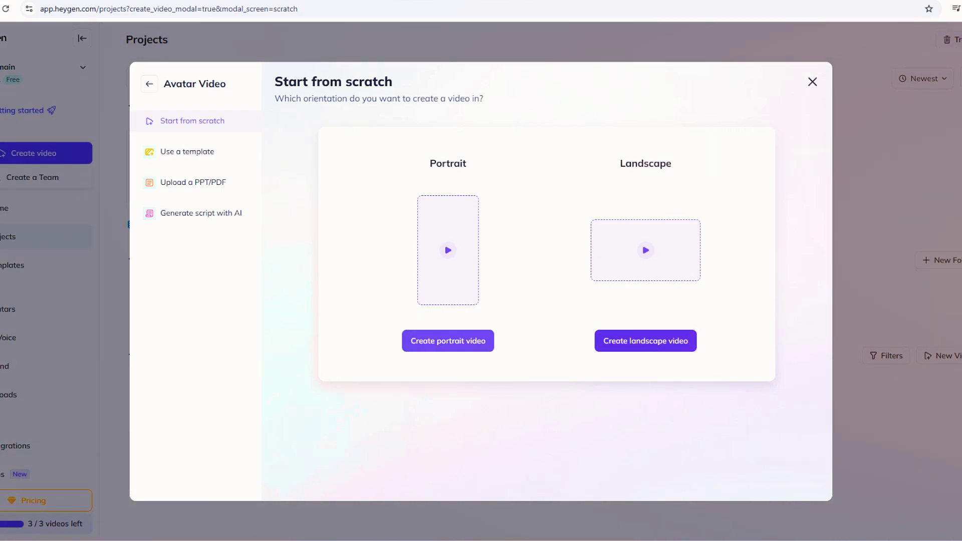
pyautogui.click(645, 340)
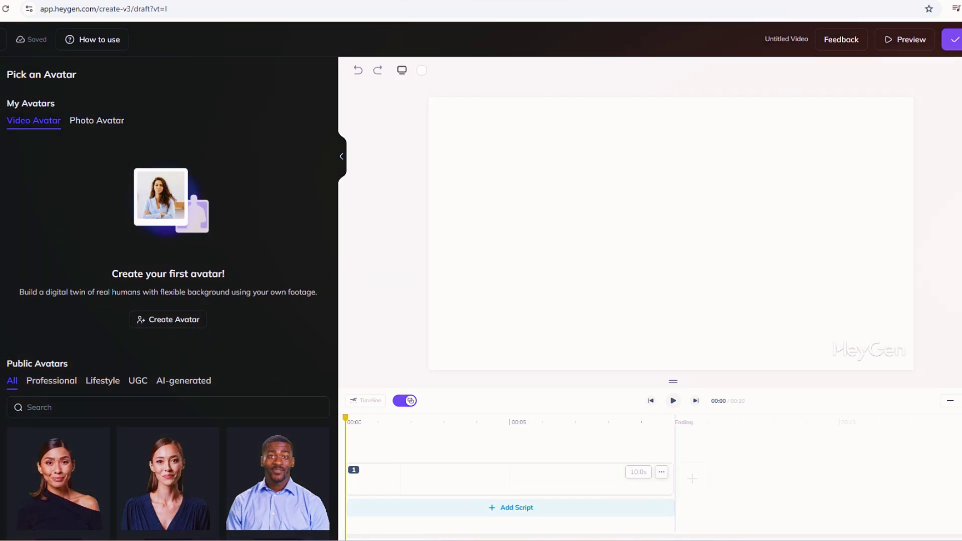
pyautogui.scroll(-4, 168, 310)
pyautogui.click(168, 300)
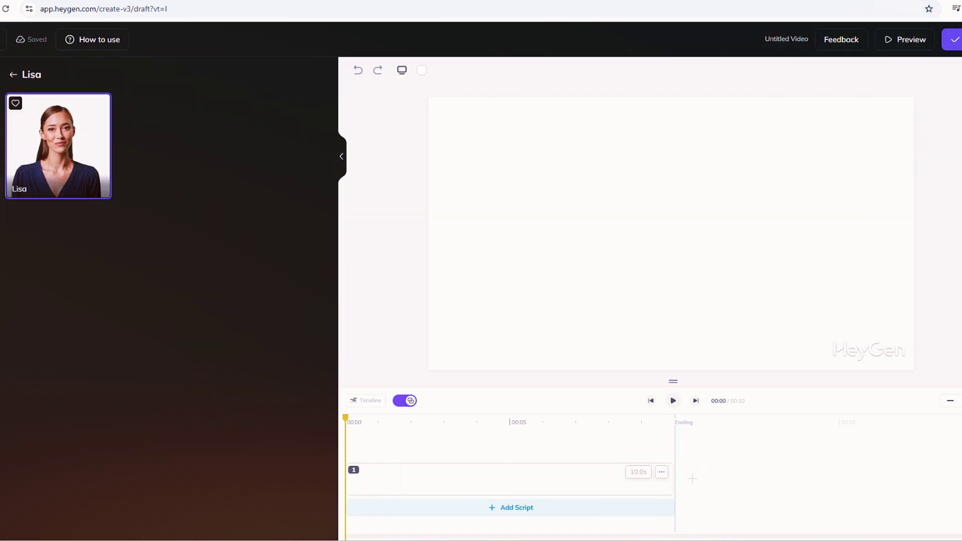
pyautogui.click(58, 146)
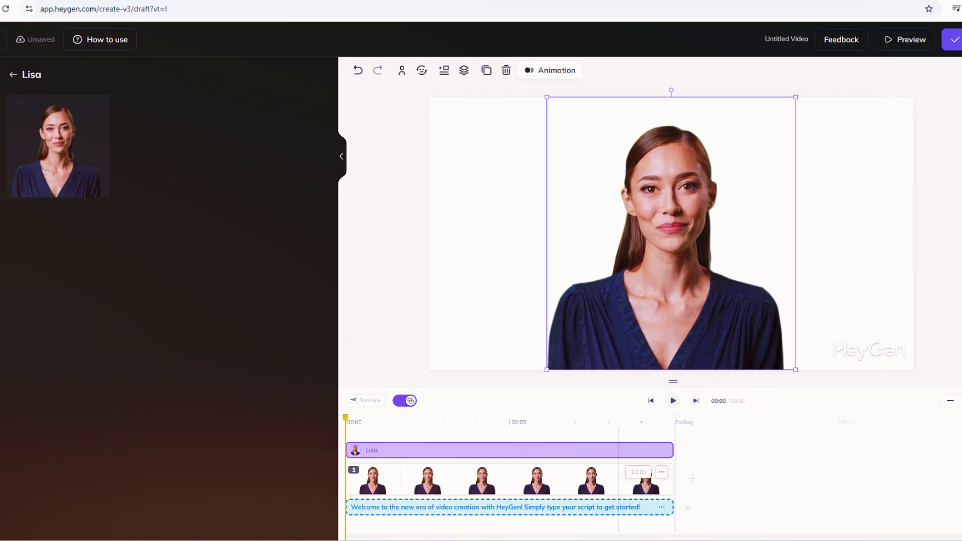
# Replace Lisa's default script with "it's me your digital twin ready to chat about anything", generate its audio and play the scene.
pyautogui.click(496, 507)
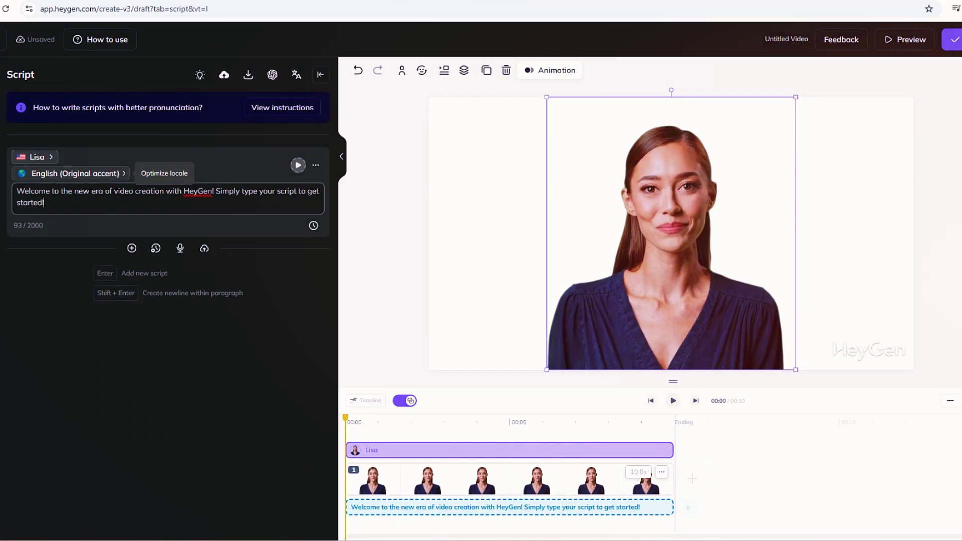
pyautogui.hotkey('ctrl', 'a')
pyautogui.press('BackSpace')
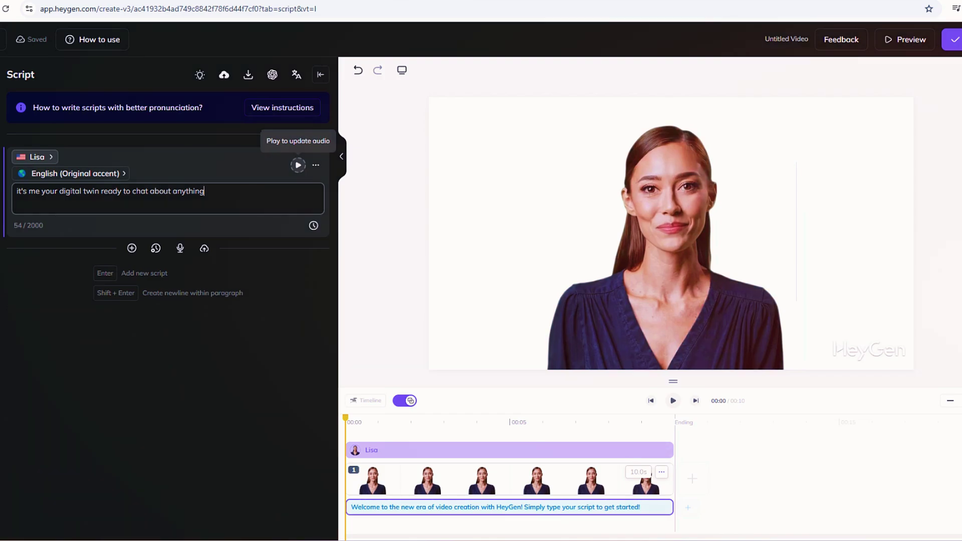
pyautogui.click(298, 165)
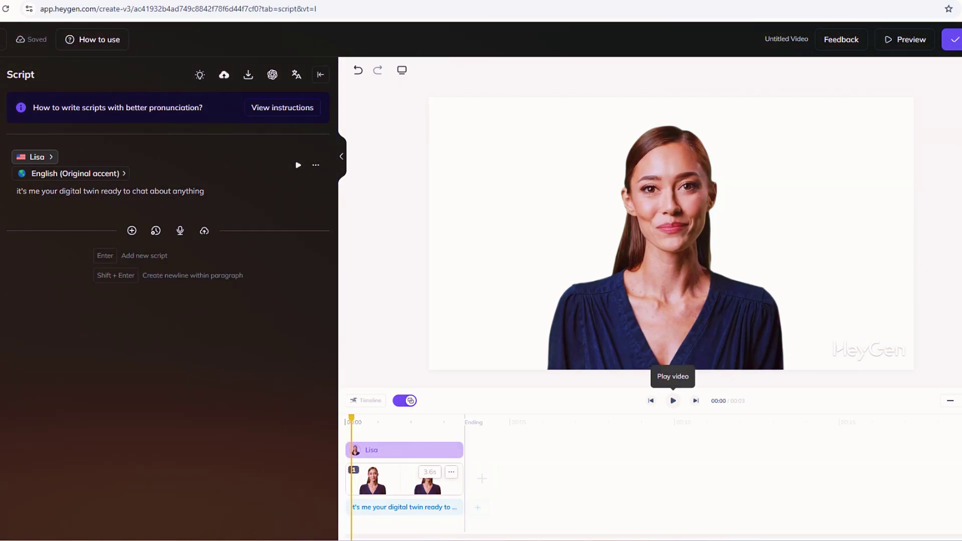
pyautogui.click(673, 401)
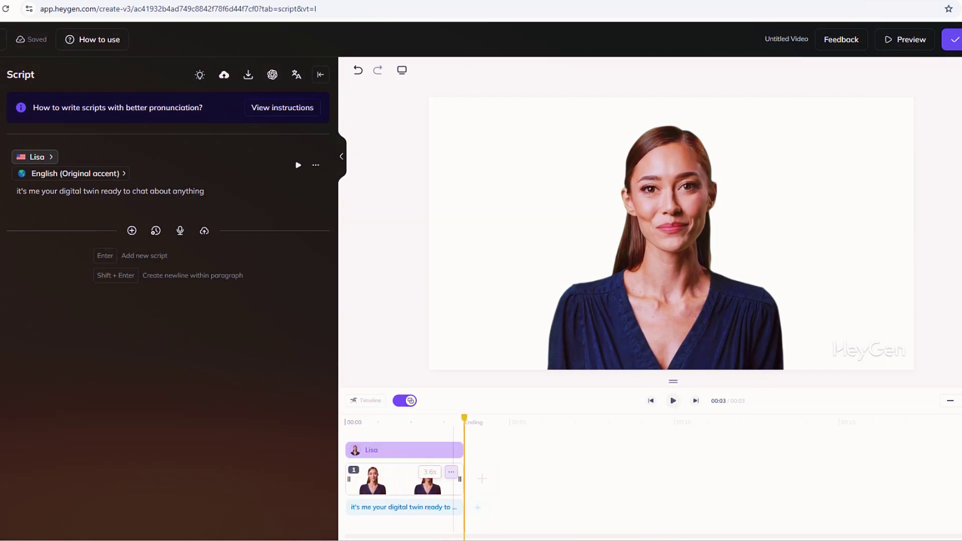
# Set the scene background to black and play the video from near its start.
pyautogui.click(451, 472)
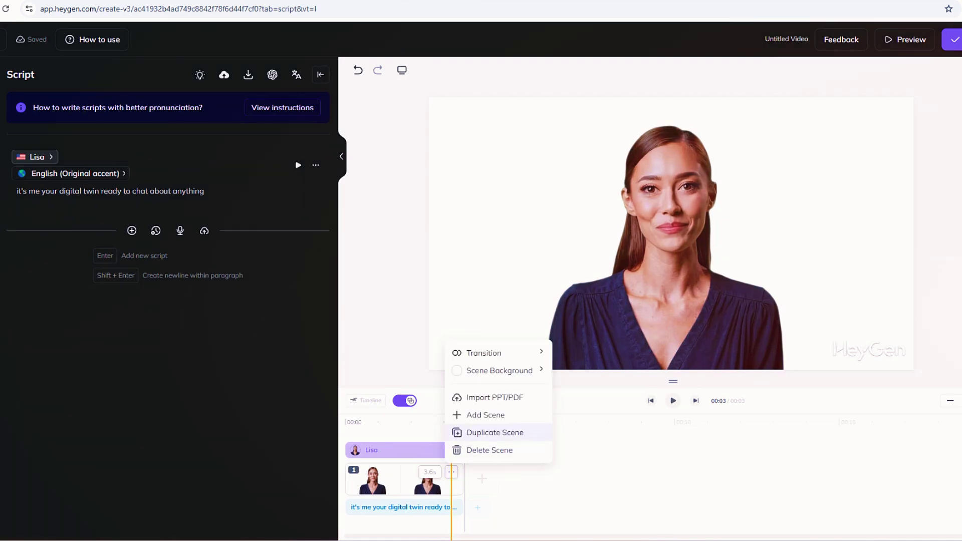
pyautogui.moveTo(484, 353)
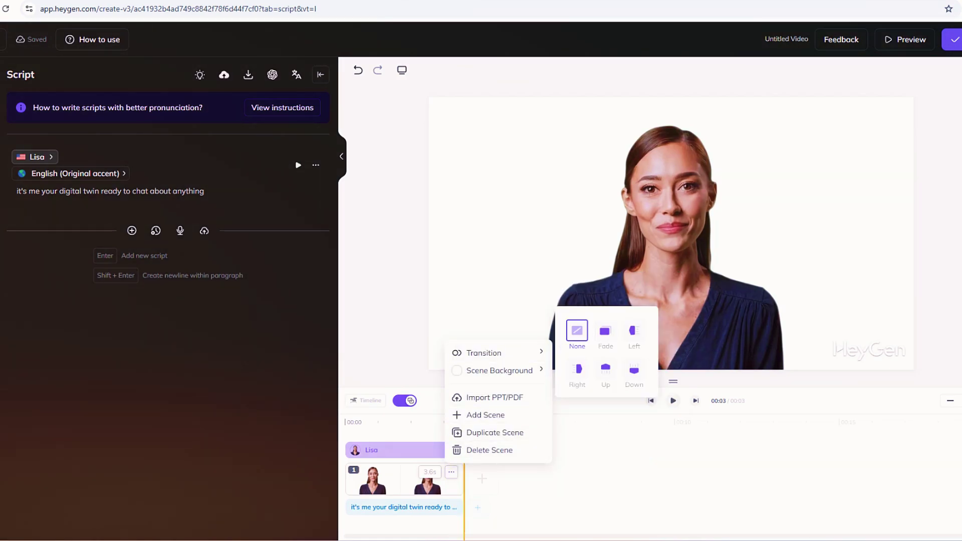
pyautogui.moveTo(500, 371)
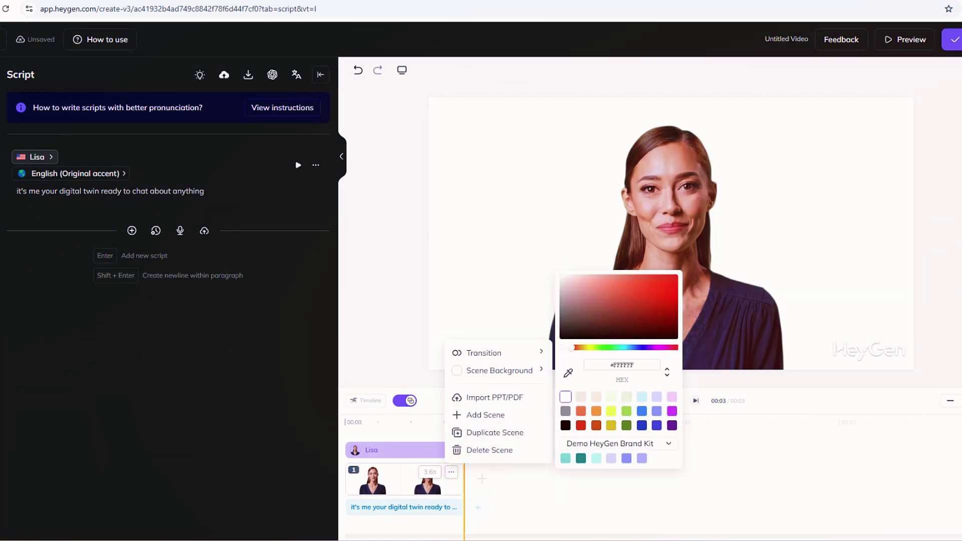
pyautogui.click(567, 425)
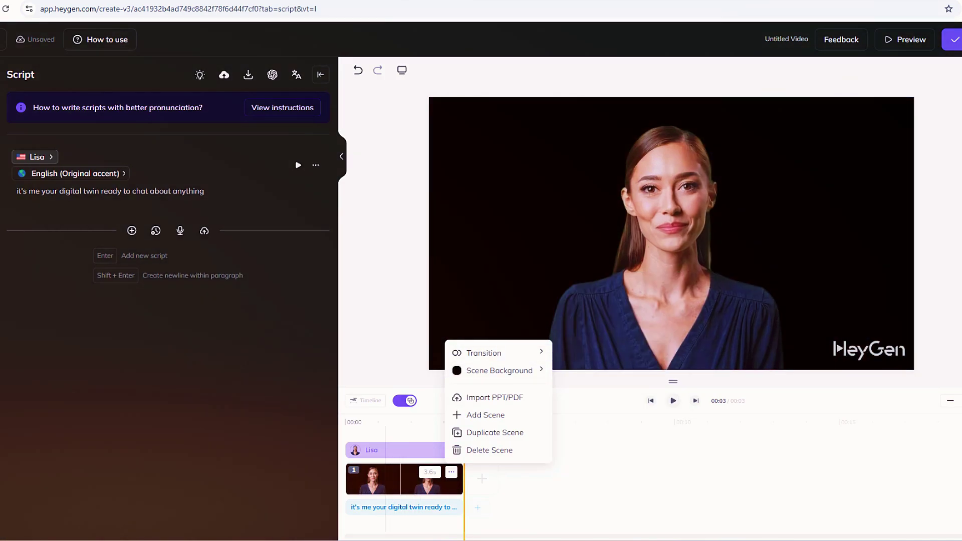
pyautogui.click(386, 424)
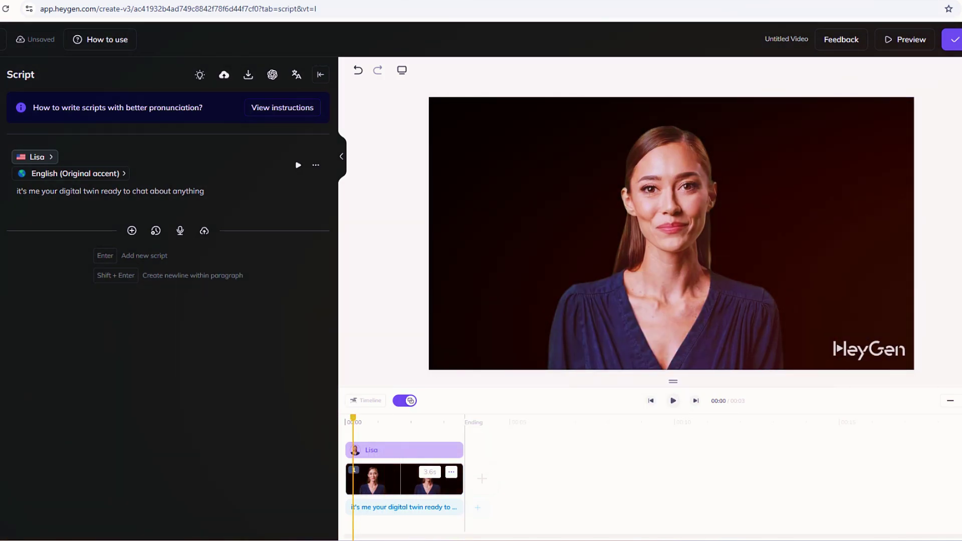
pyautogui.click(673, 400)
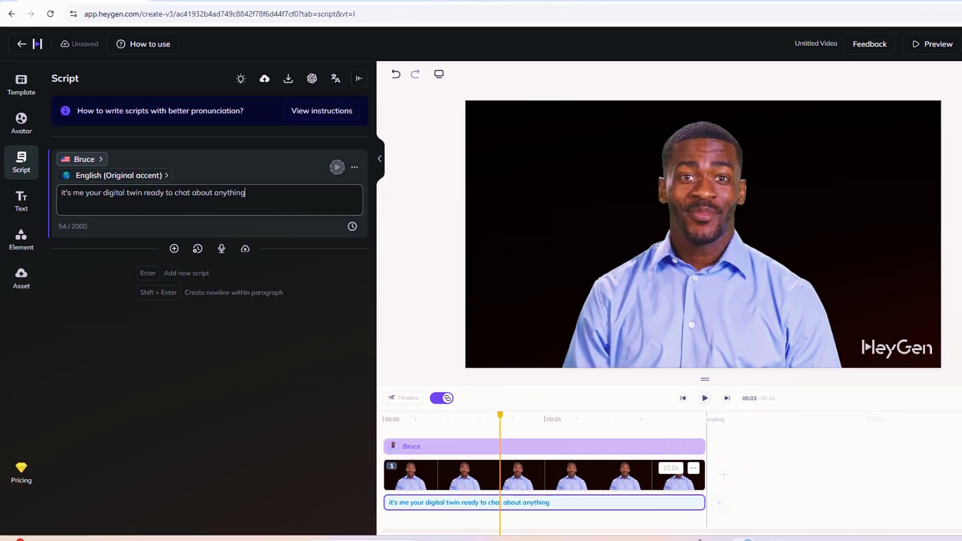
# Replace the script for the avatar Bruce with "rainy days are my vibe".
pyautogui.hotkey('ctrl', 'a')
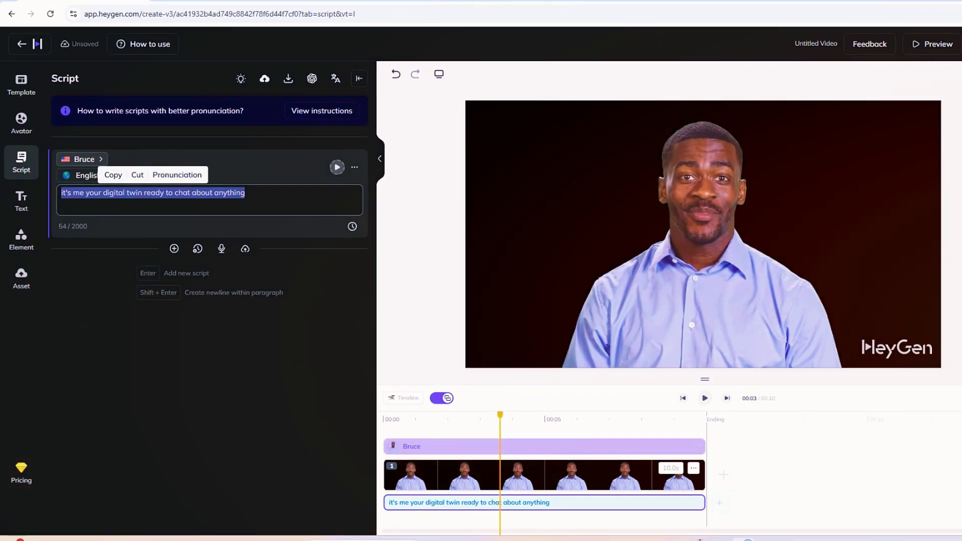
pyautogui.write('rai')
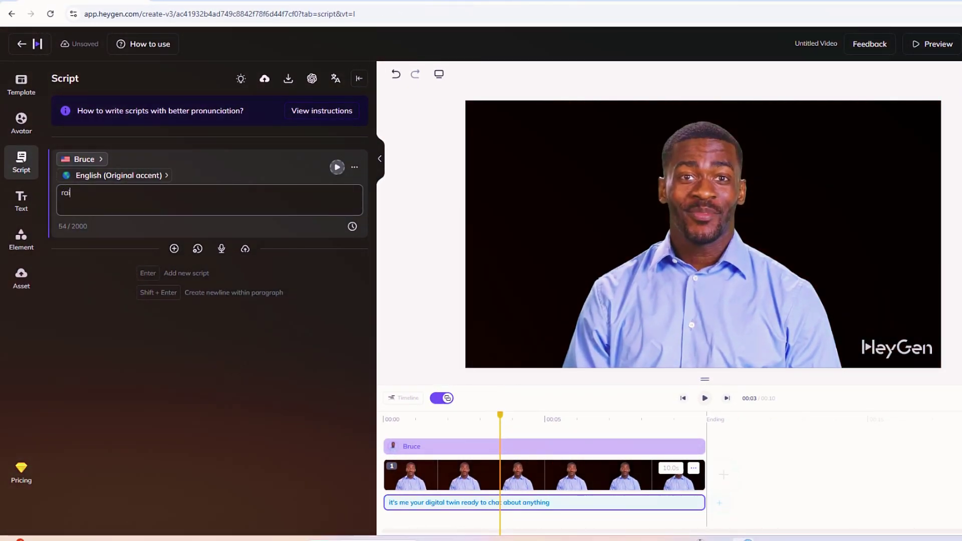
pyautogui.write('ny da')
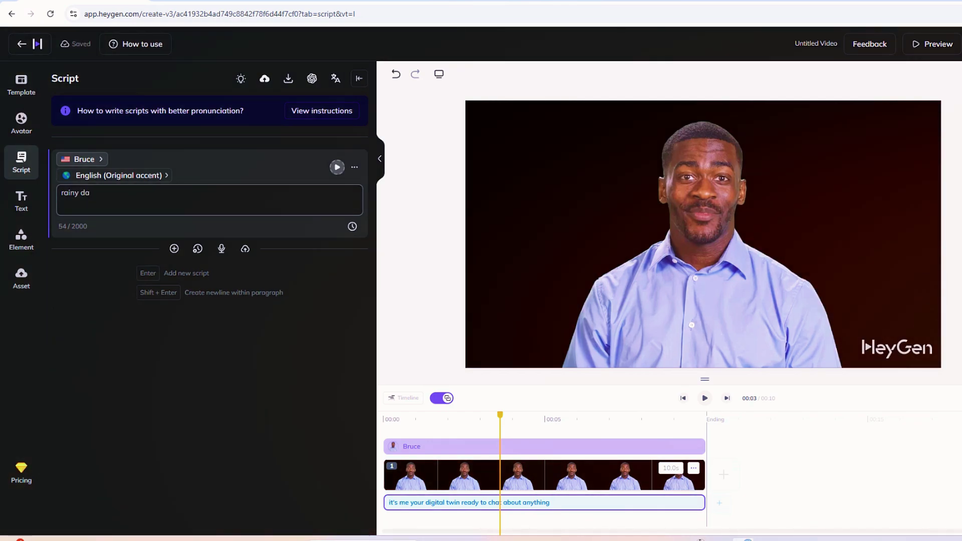
pyautogui.write('ys ar')
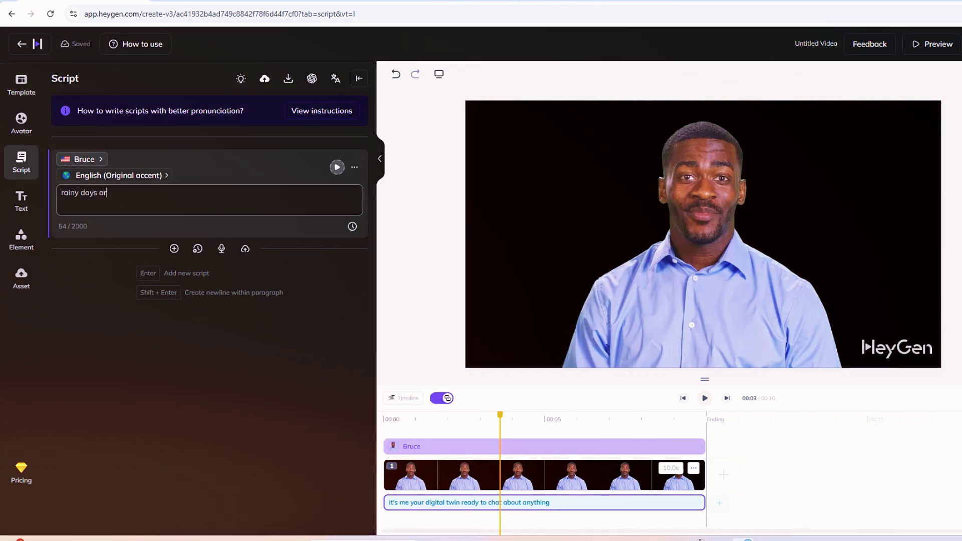
pyautogui.write('e my vibe')
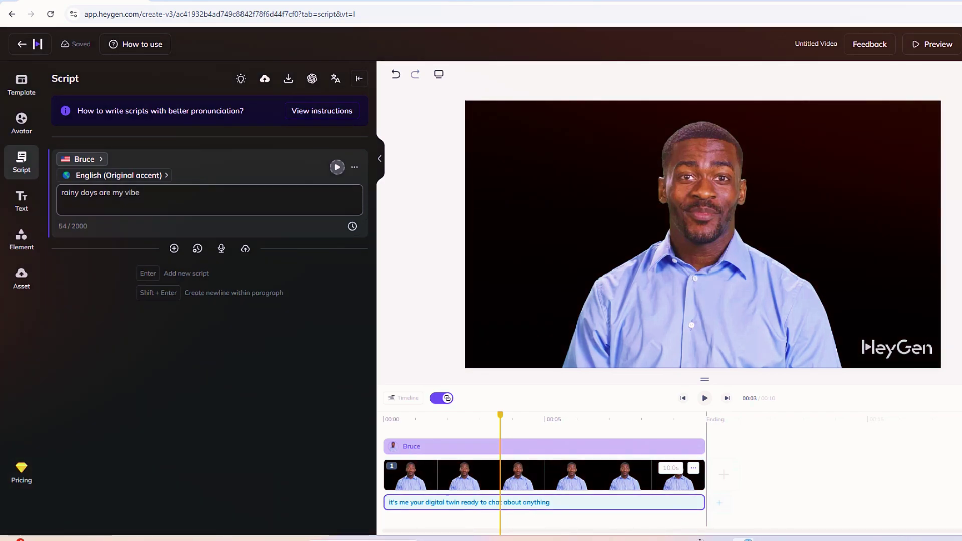
pyautogui.press('Return')
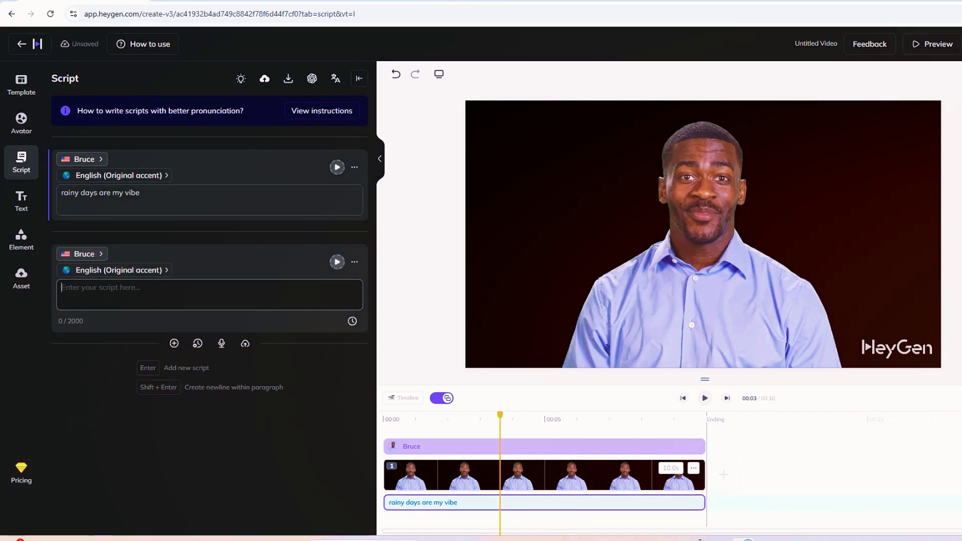
# Generate the audio for Bruce's new script and delete the empty script block below it.
pyautogui.click(337, 167)
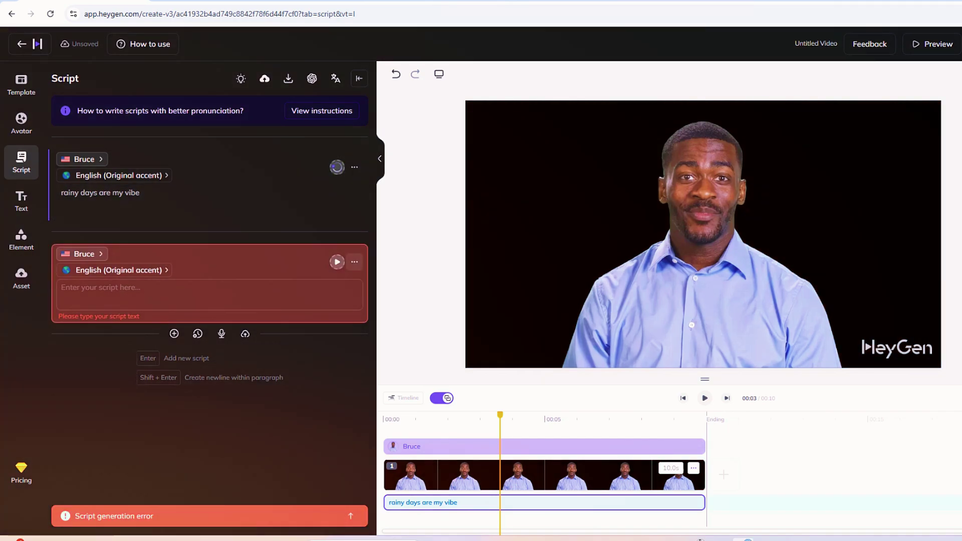
pyautogui.click(354, 262)
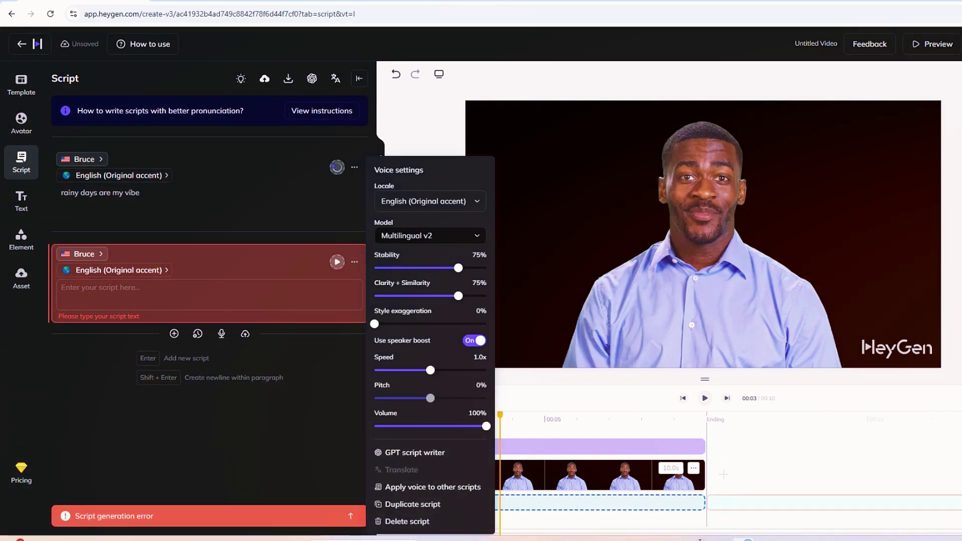
pyautogui.click(408, 522)
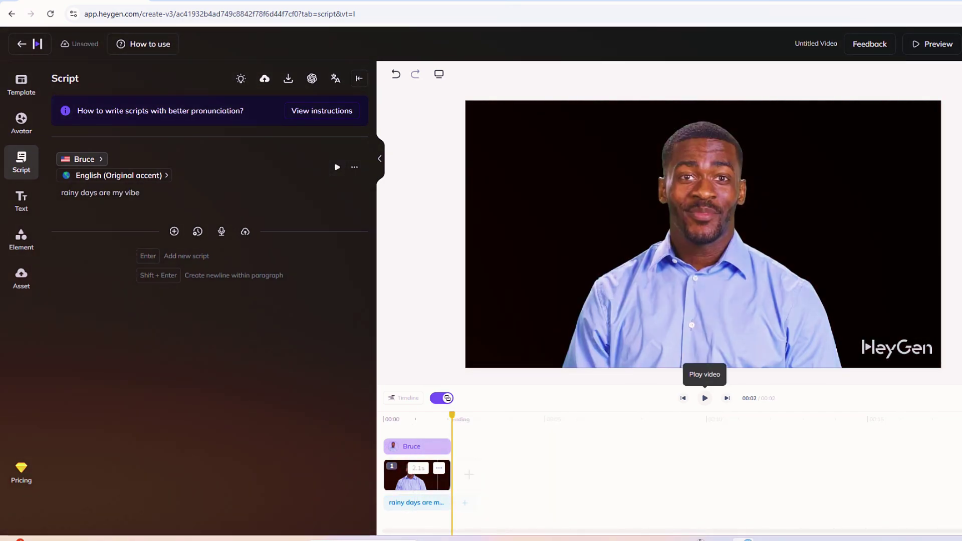
# Play the scene with Bruce's "rainy days are my vibe" script.
pyautogui.click(704, 398)
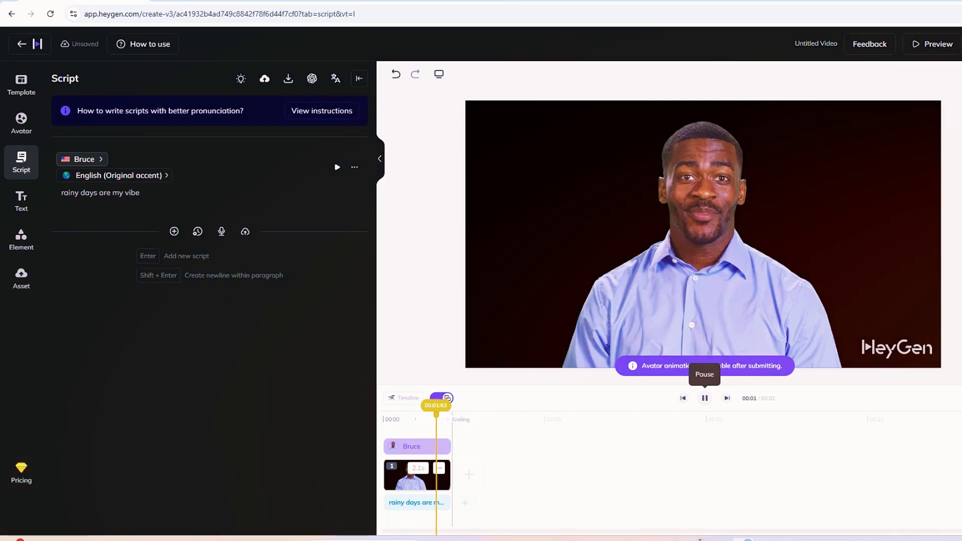
pyautogui.click(221, 231)
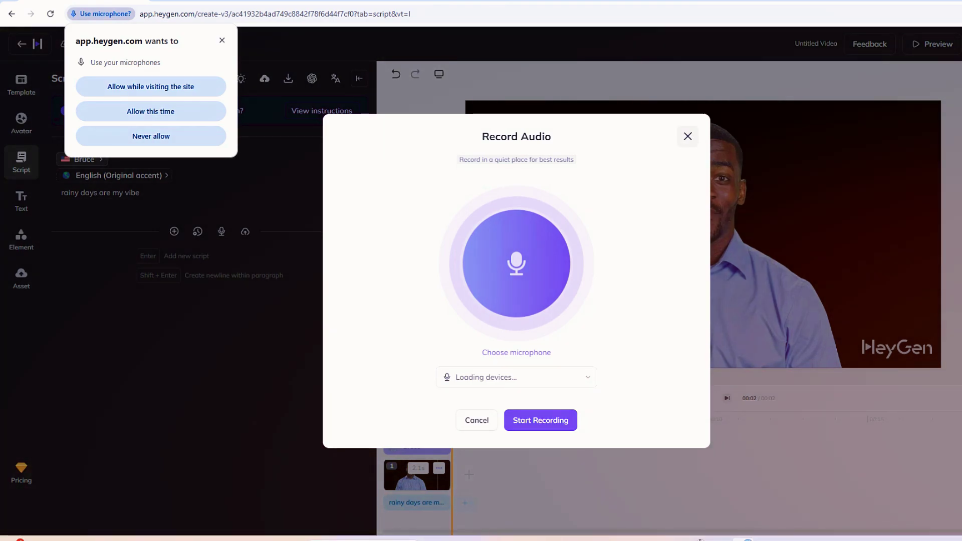
pyautogui.click(687, 136)
pyautogui.click(222, 40)
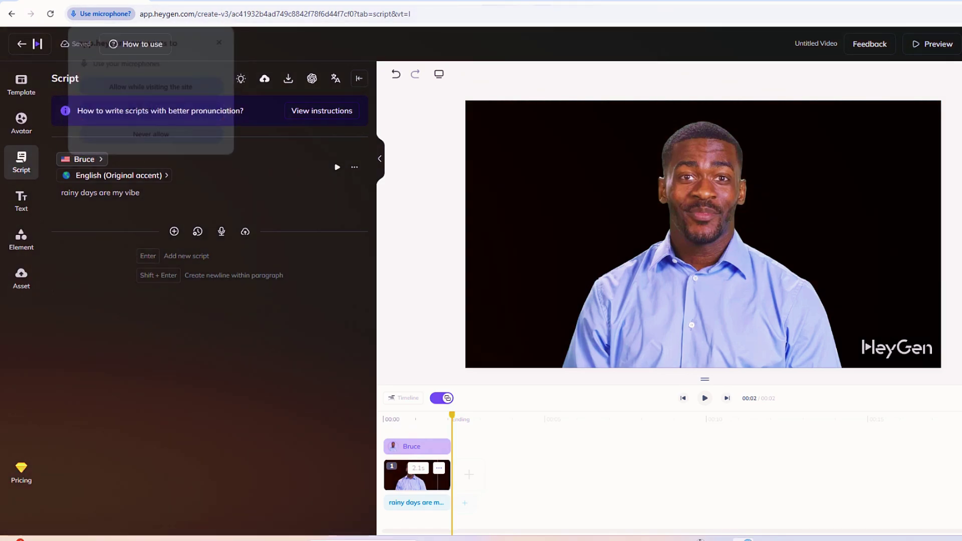
# Shift Bruce's avatar slightly to the left in the black scene and play the video from near its start.
pyautogui.moveTo(703, 271)
pyautogui.mouseDown()
pyautogui.moveTo(715, 259)
pyautogui.moveTo(657, 296)
pyautogui.moveTo(700, 270)
pyautogui.mouseUp()
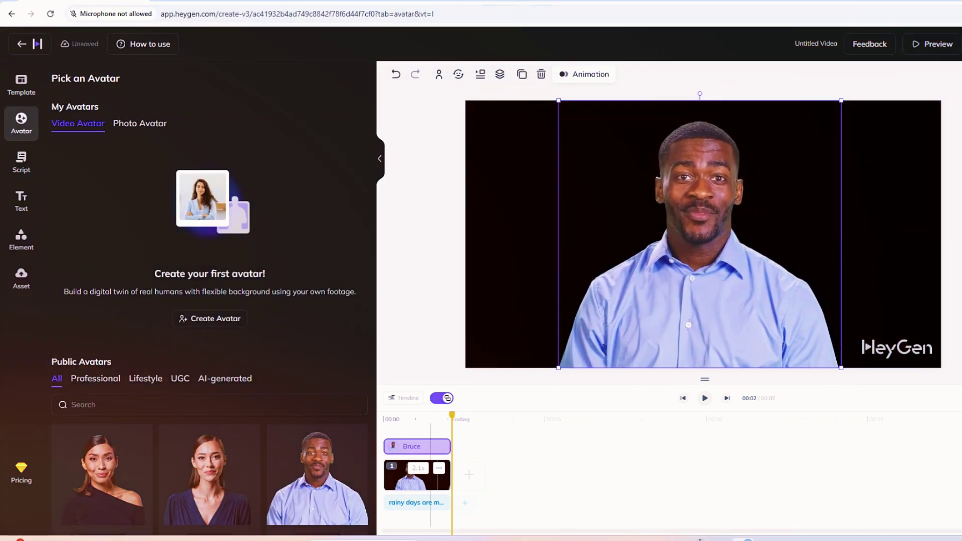
pyautogui.click(401, 419)
pyautogui.press('space')
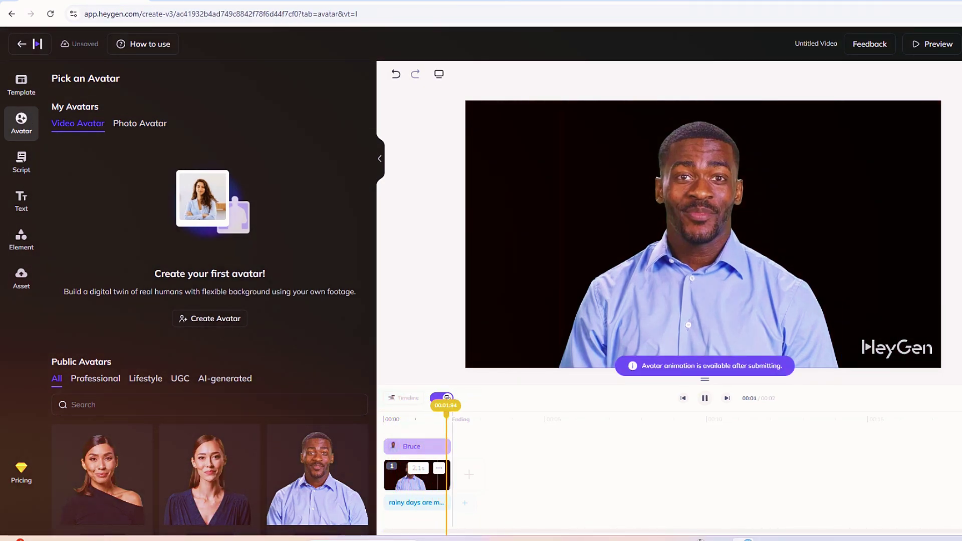
pyautogui.moveTo(446, 398)
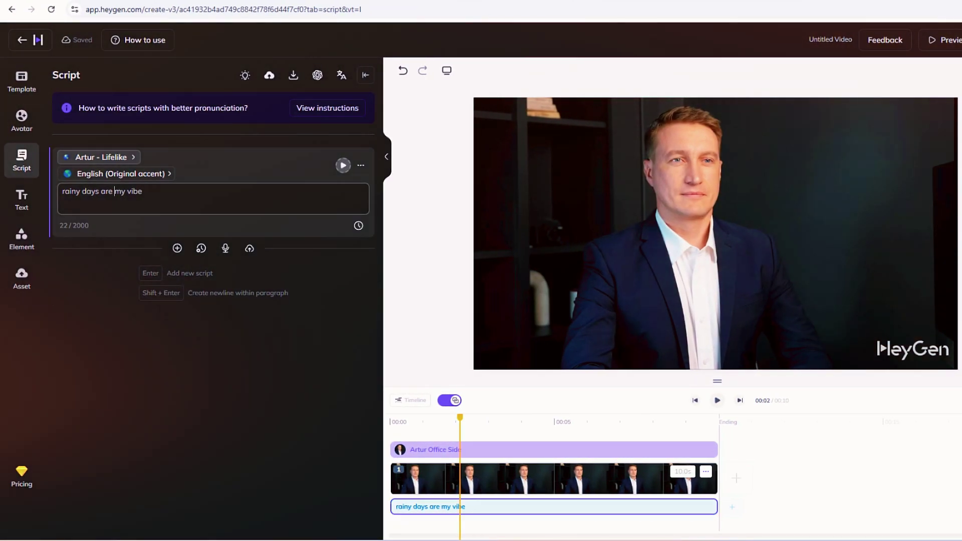
# Replace Artur's script with "thanks for stopping by check out our deals", generate its audio and play the scene.
pyautogui.hotkey('ctrl', 'a')
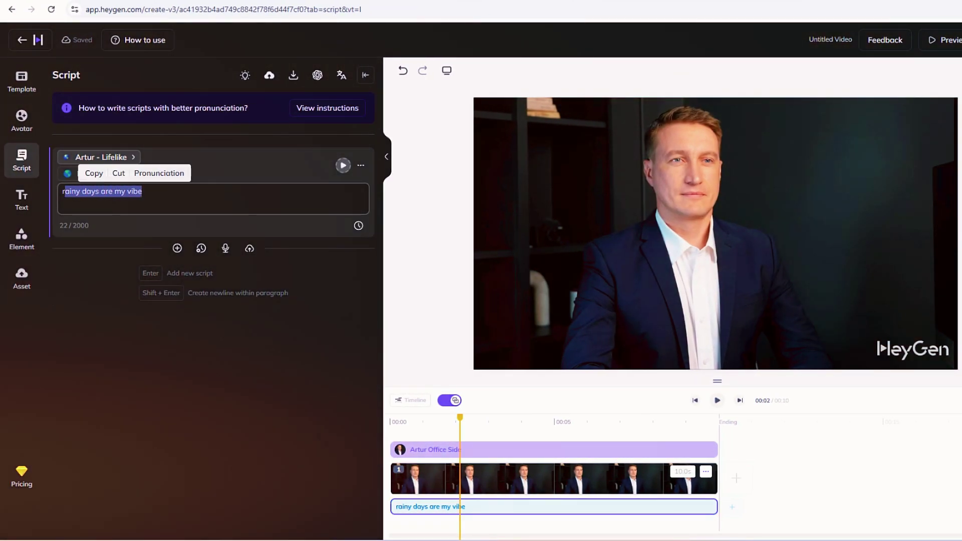
pyautogui.write('thanks for stopping by check out our deals')
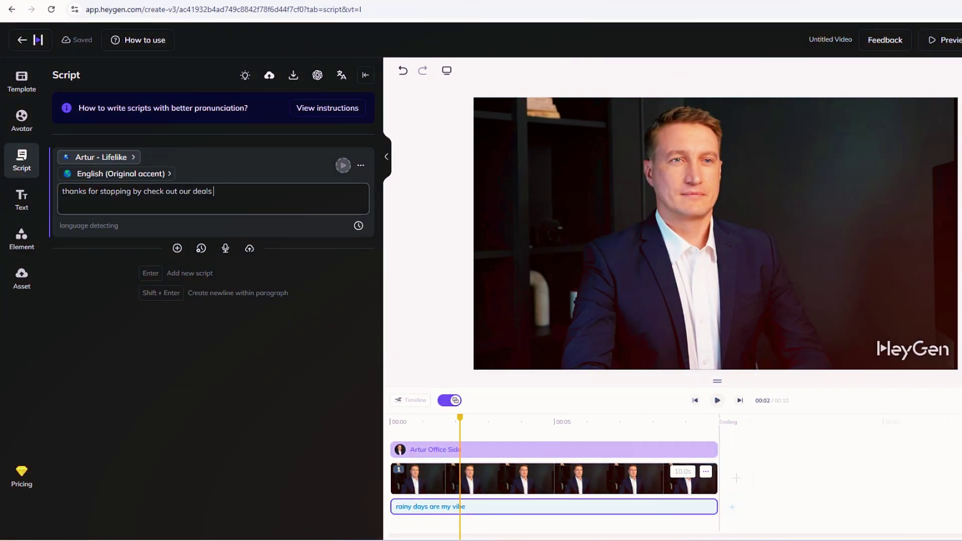
pyautogui.click(343, 164)
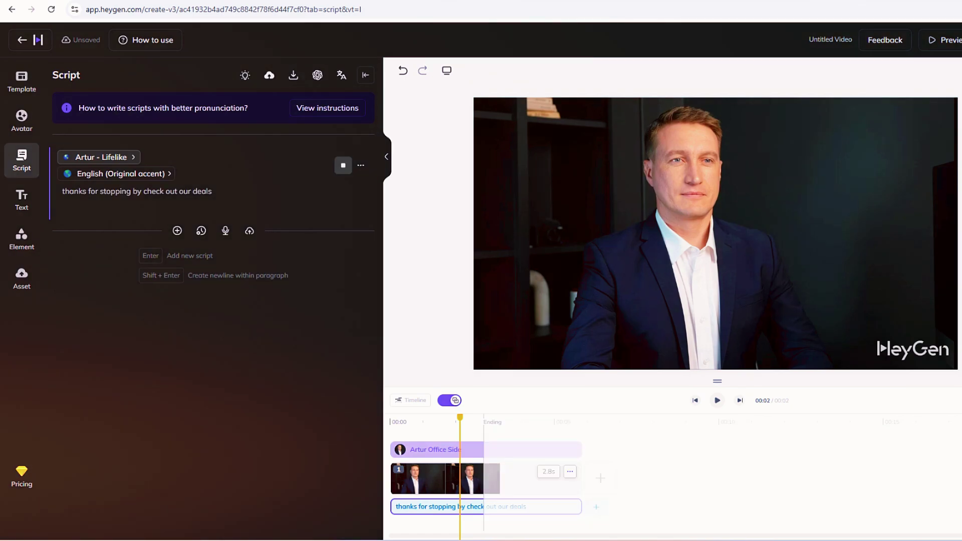
pyautogui.click(717, 400)
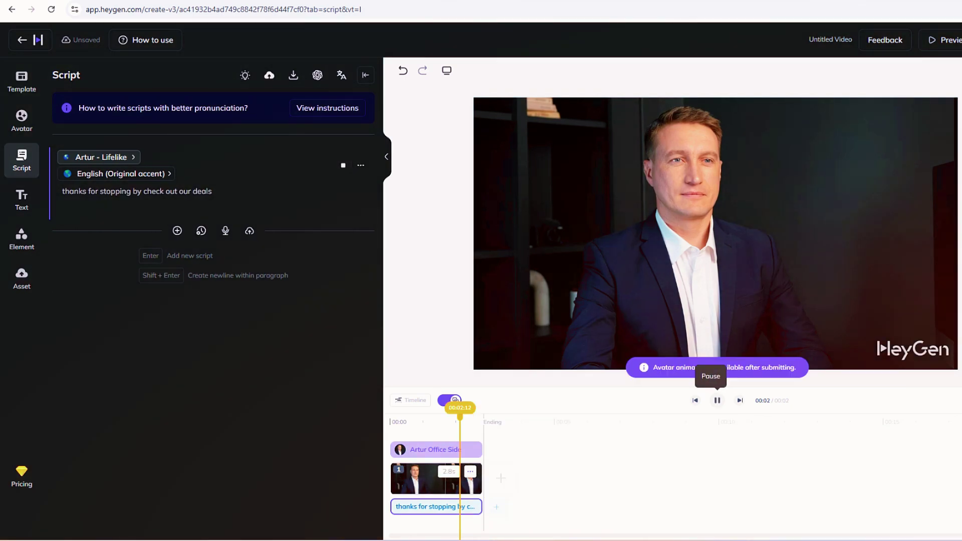
pyautogui.click(717, 401)
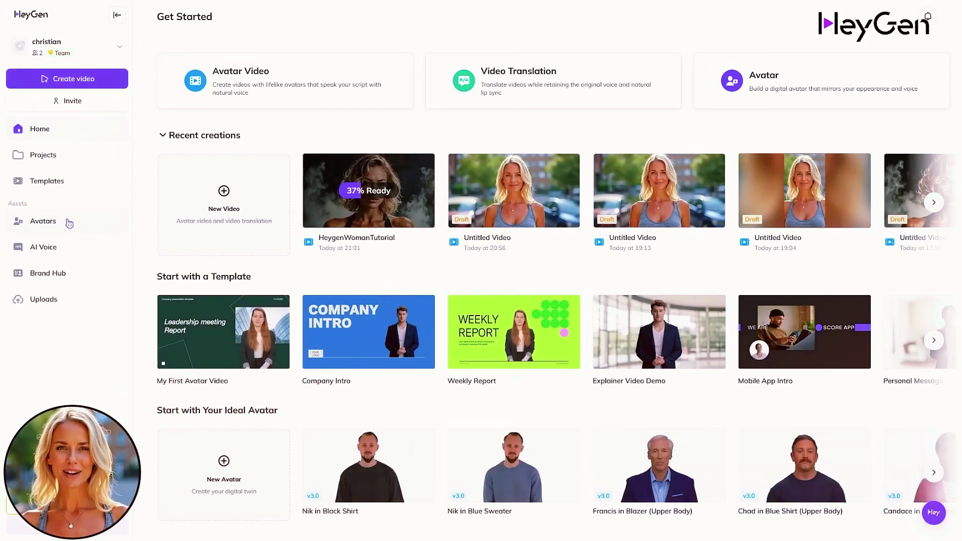
# Create a new photo avatar by uploading the image IndianW-2-gigapixel-standard v2-2x-faceai v2.jpeg.
pyautogui.click(69, 224)
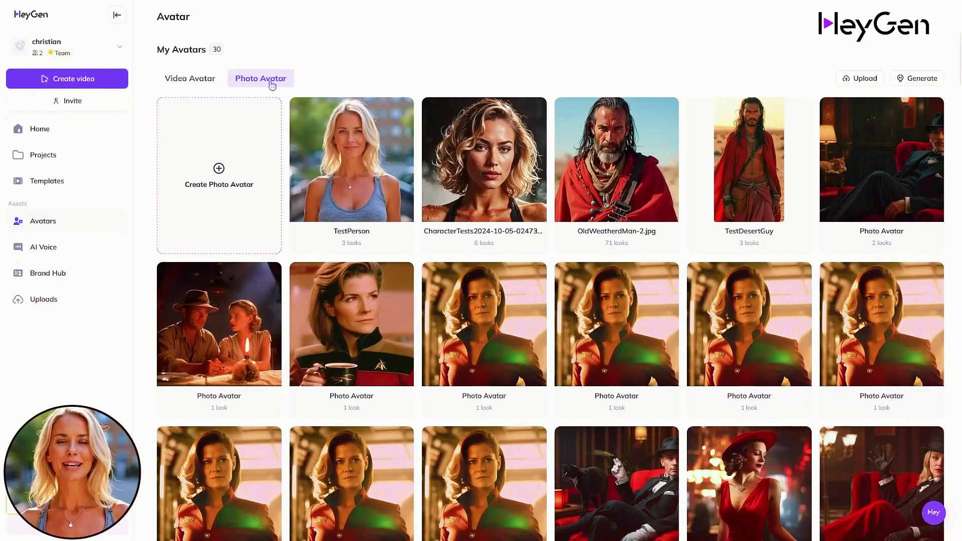
pyautogui.click(243, 168)
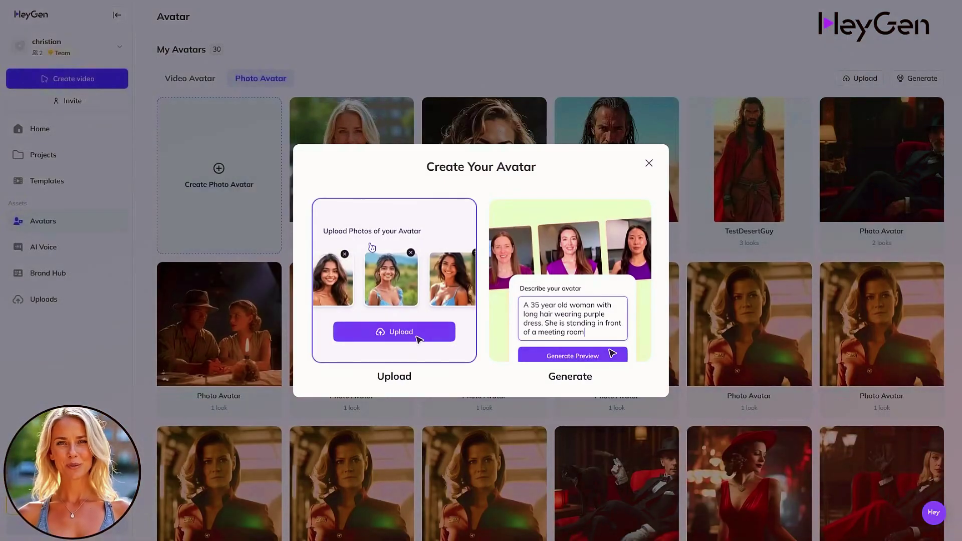
pyautogui.click(440, 288)
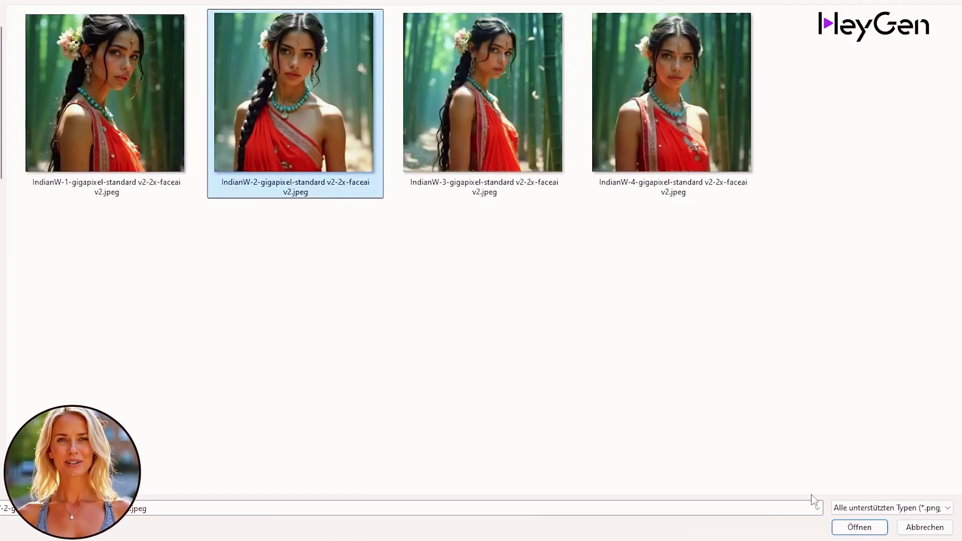
pyautogui.click(859, 528)
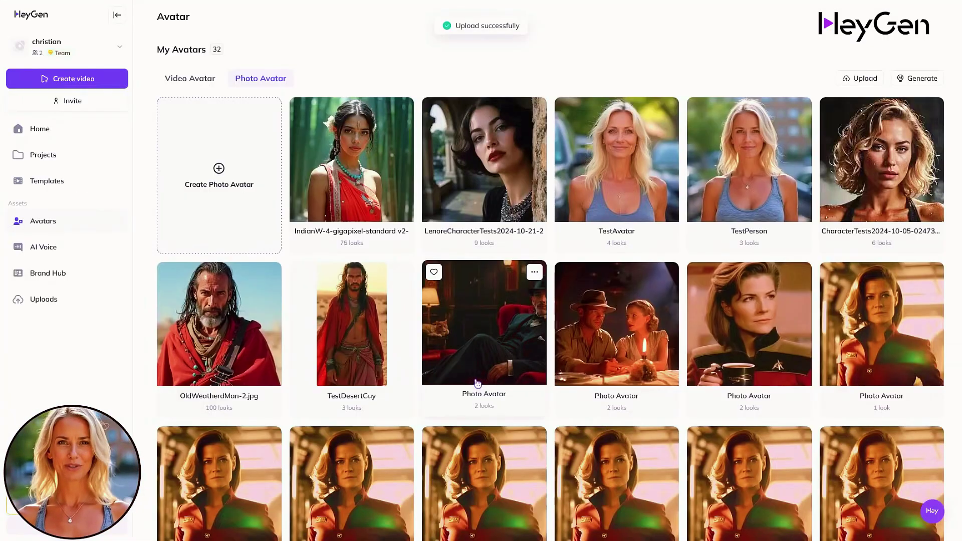
# Open the new IndianW-2 photo avatar and upload the IndianW-1 and IndianW-4 photos as additional looks.
pyautogui.click(347, 165)
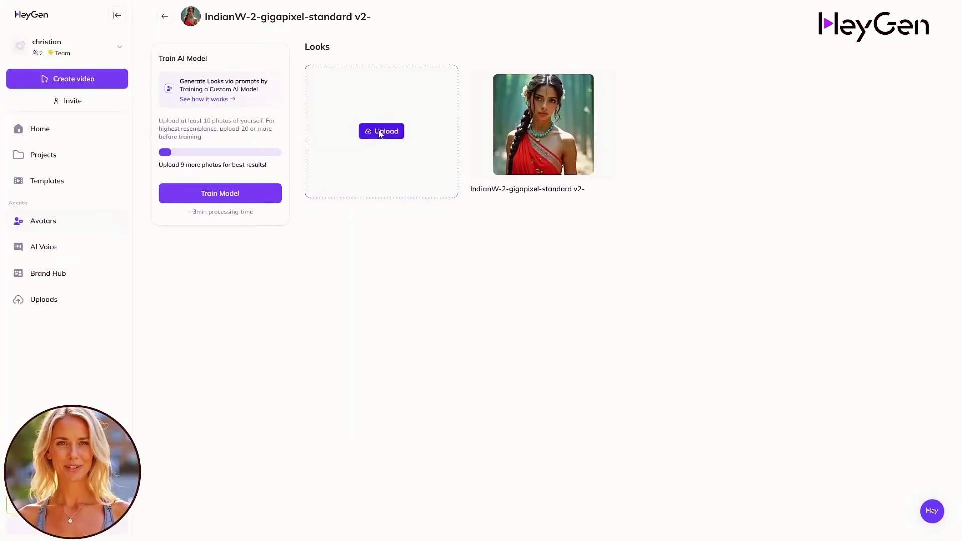
pyautogui.click(380, 132)
pyautogui.click(486, 106)
pyautogui.click(859, 524)
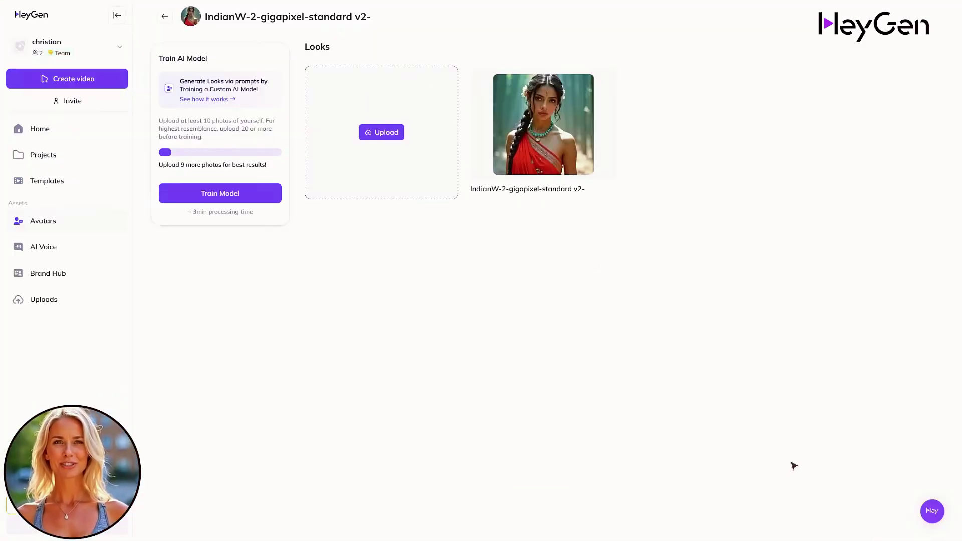
pyautogui.click(421, 152)
pyautogui.click(695, 153)
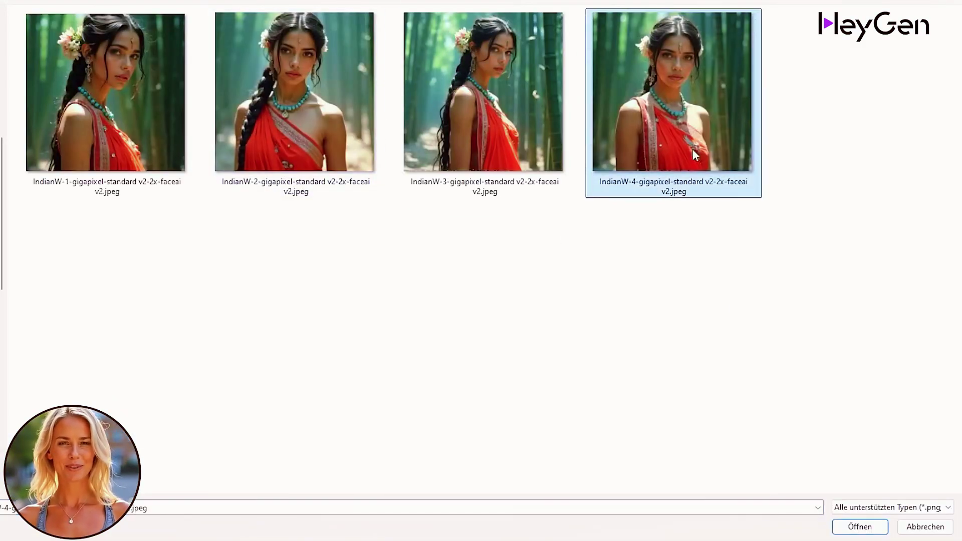
pyautogui.click(860, 526)
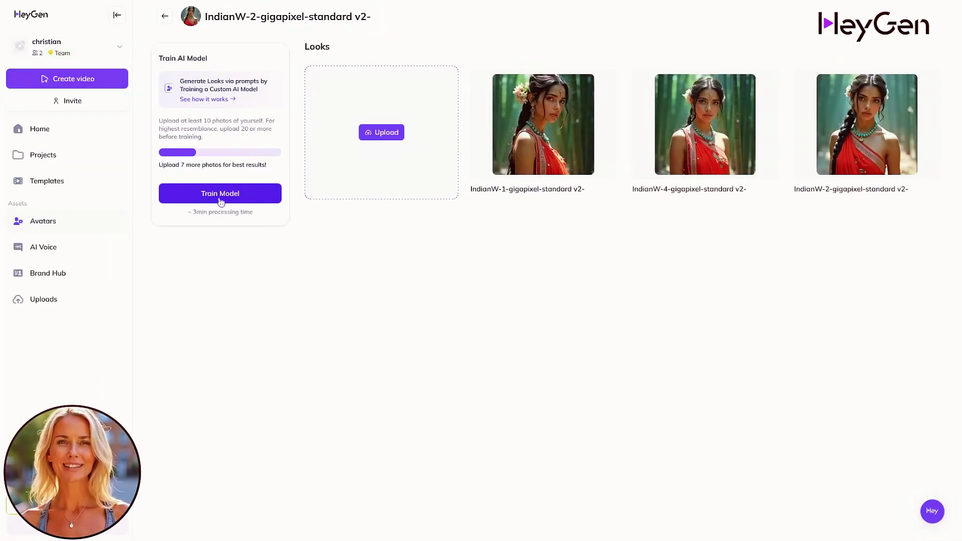
# Train the avatar's custom AI model with only the three photos, setting the gender to Woman and completing the avatar details.
pyautogui.click(221, 200)
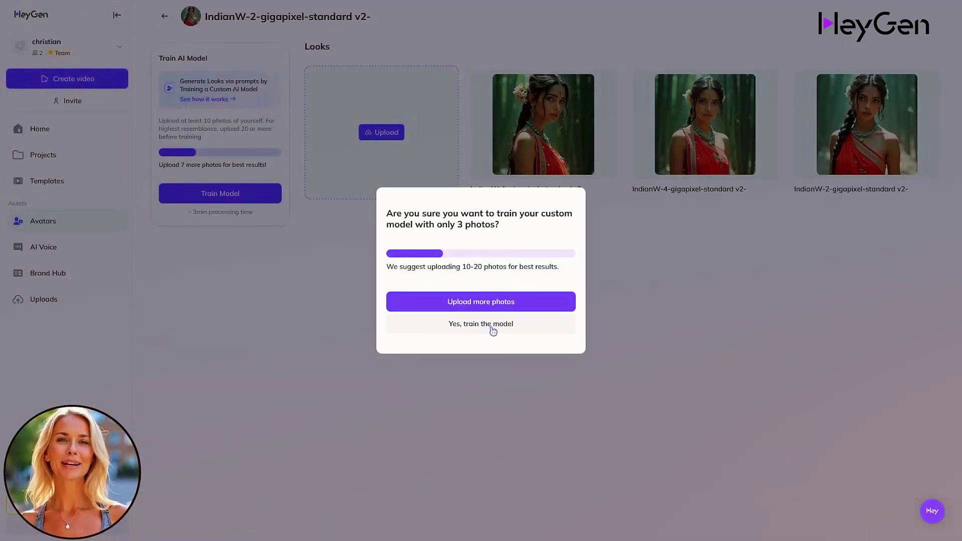
pyautogui.click(493, 326)
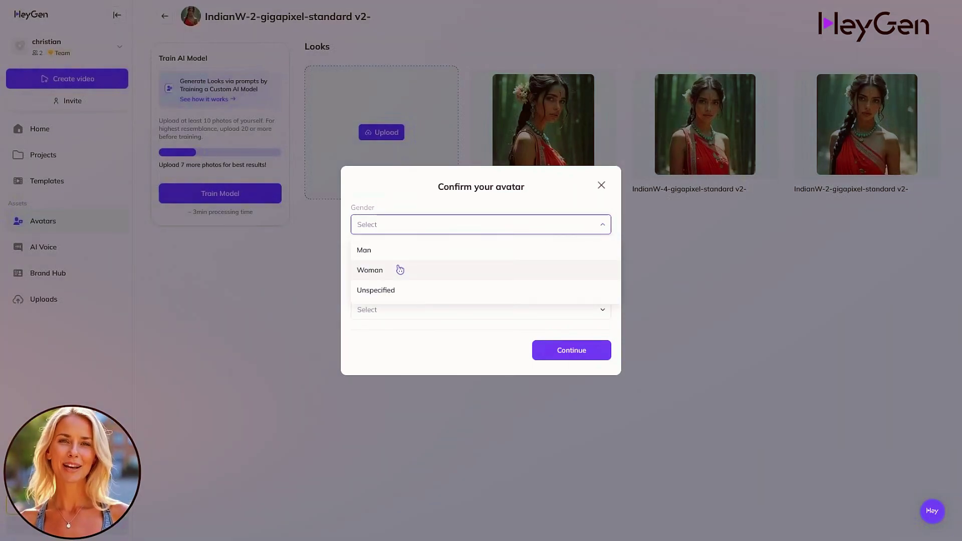
pyautogui.click(400, 269)
pyautogui.click(459, 310)
pyautogui.click(428, 186)
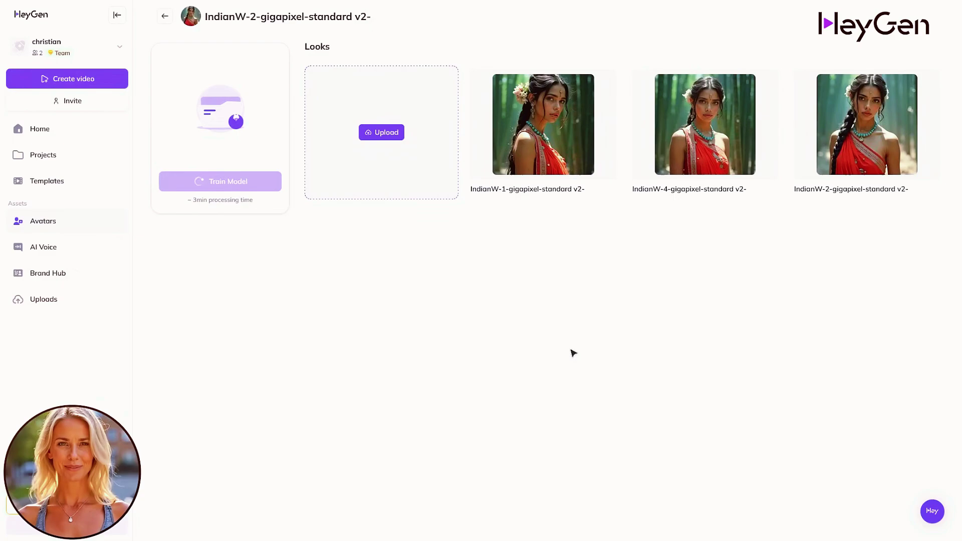
# Generate landscape looks of a happy woman in a yellow "heygen" shirt sitting in a living room, arms up, cinematic shot, and open the lettered one.
pyautogui.click(221, 103)
pyautogui.write('a woman with yellow shirt with')
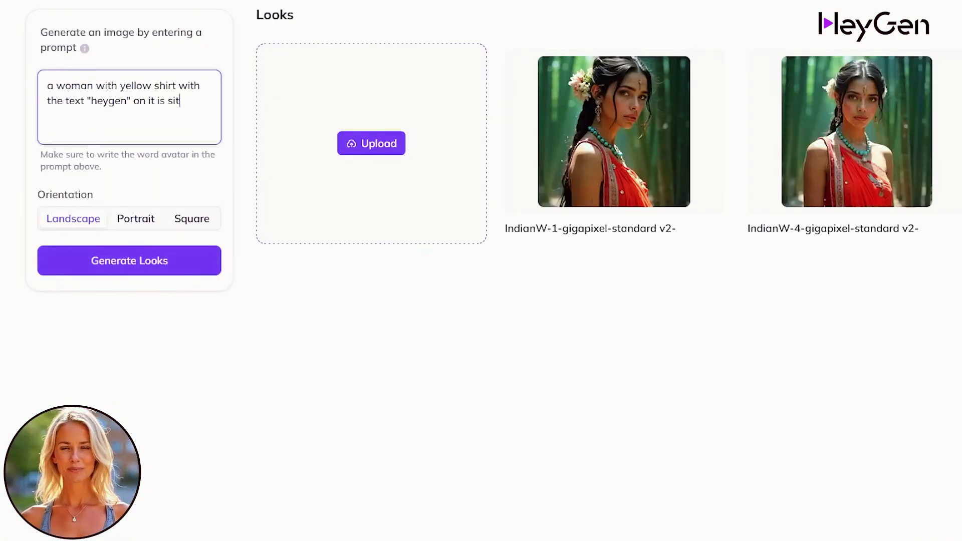
pyautogui.click(147, 272)
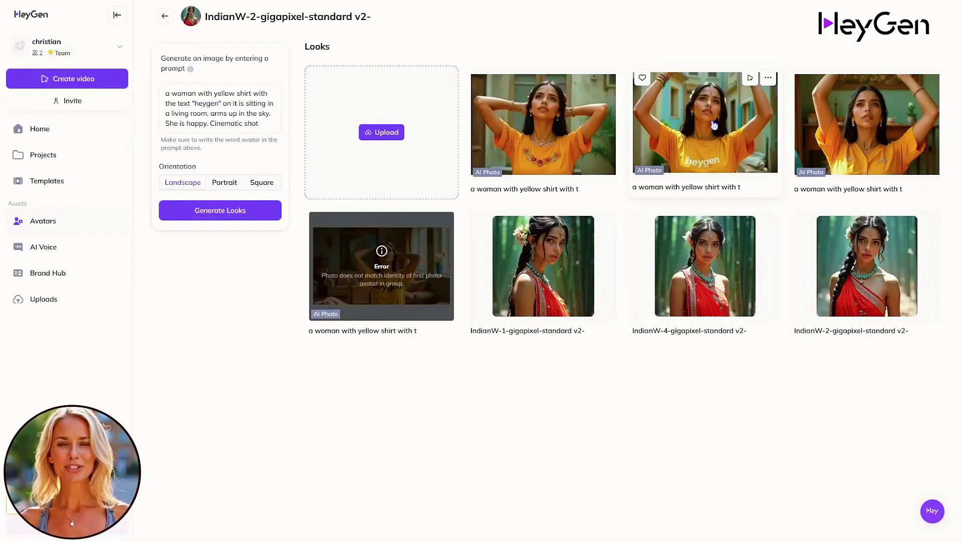
pyautogui.click(714, 125)
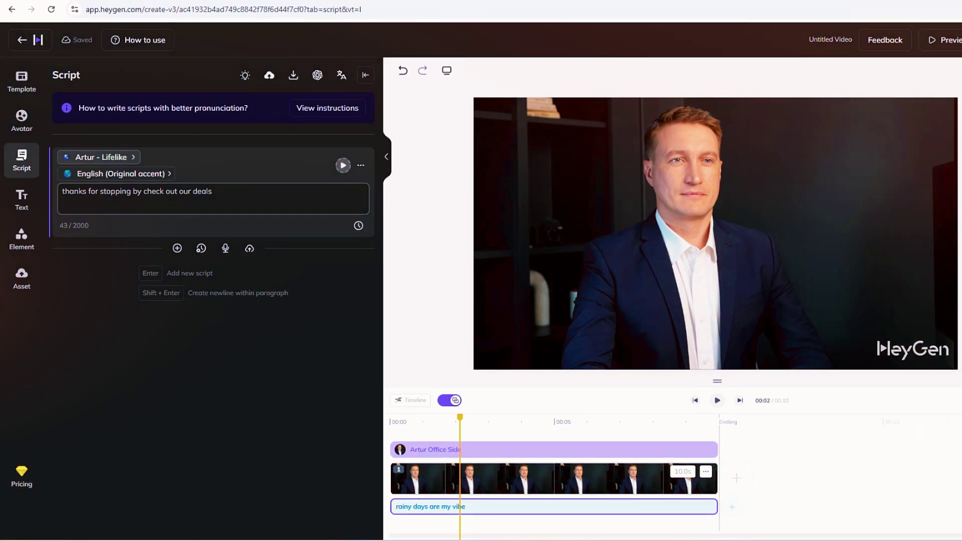
# Generate the audio for Artur's script "thanks for stopping by check out our deals".
pyautogui.click(343, 166)
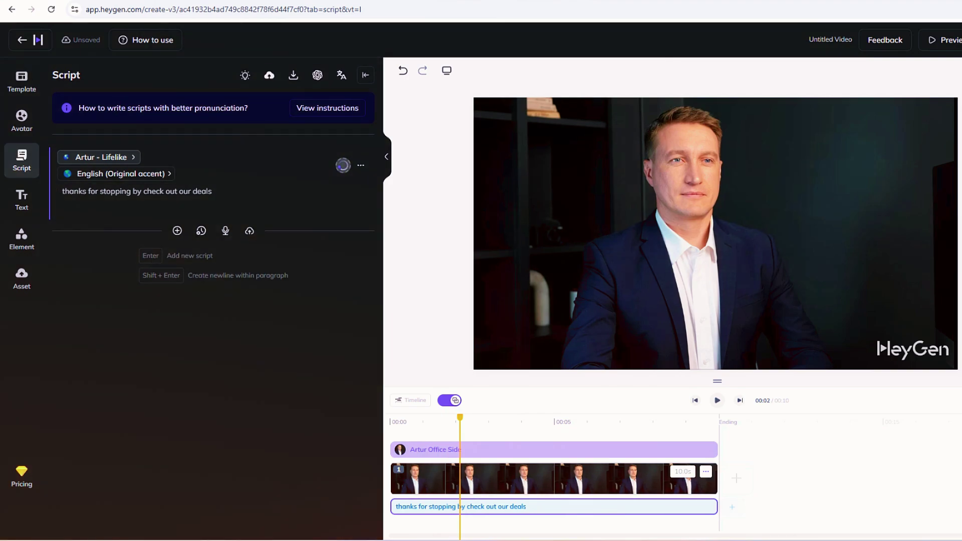